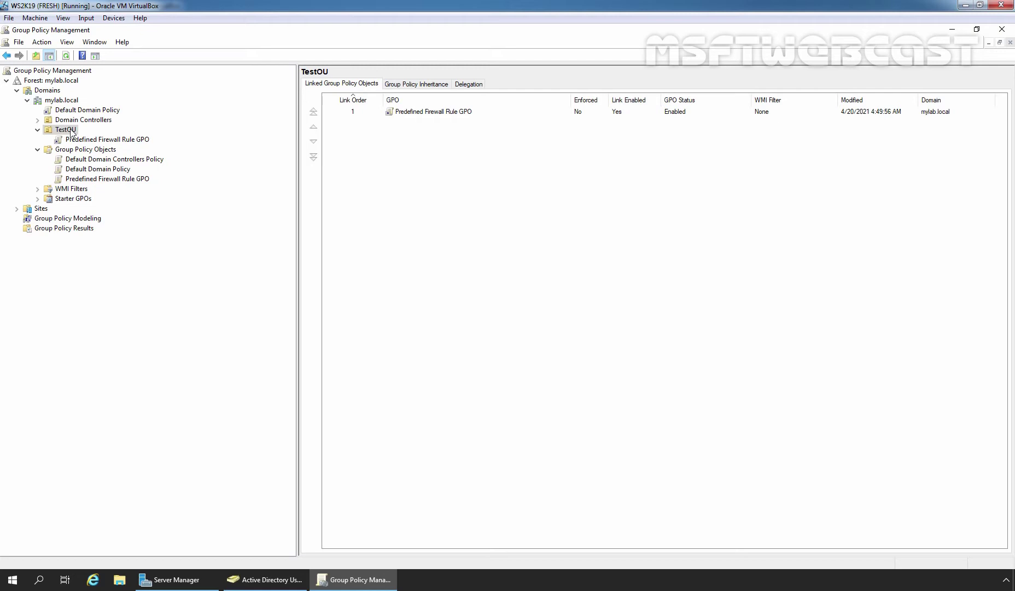
# Step: Check which computer belongs to TestOU in Active Directory Users and Computers and return to Group Policy Management
pyautogui.click(298, 583)
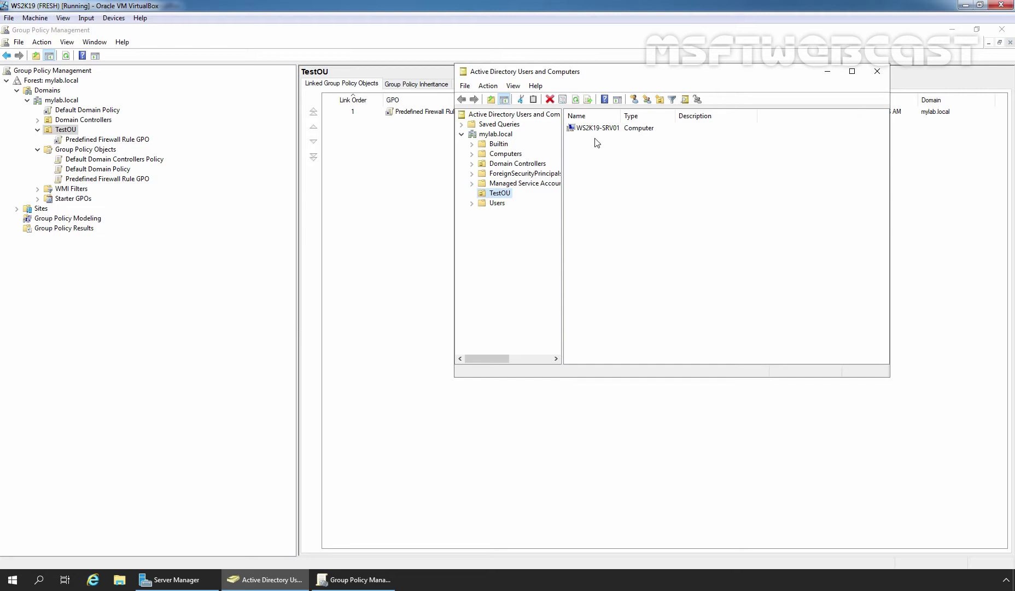
pyautogui.click(827, 71)
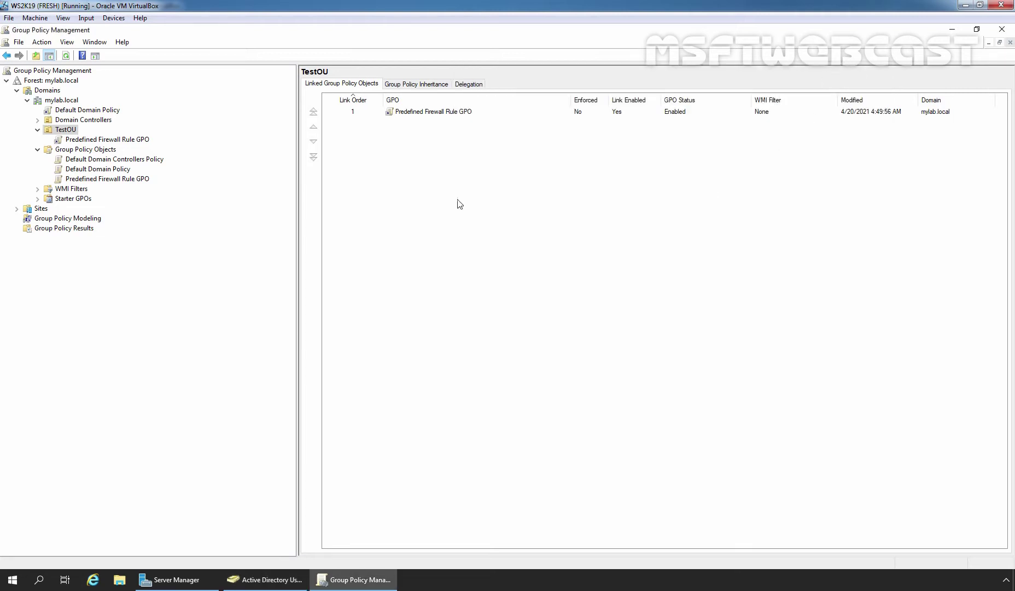
# Step: Open the Predefined Firewall Rule GPO linked to TestOU for editing
pyautogui.click(115, 140)
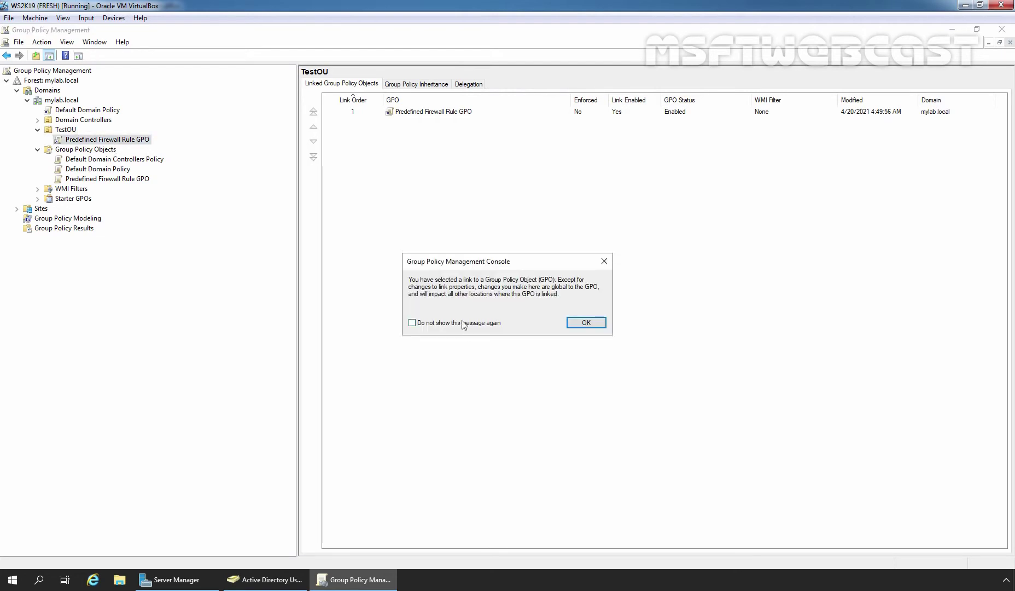
pyautogui.click(572, 322)
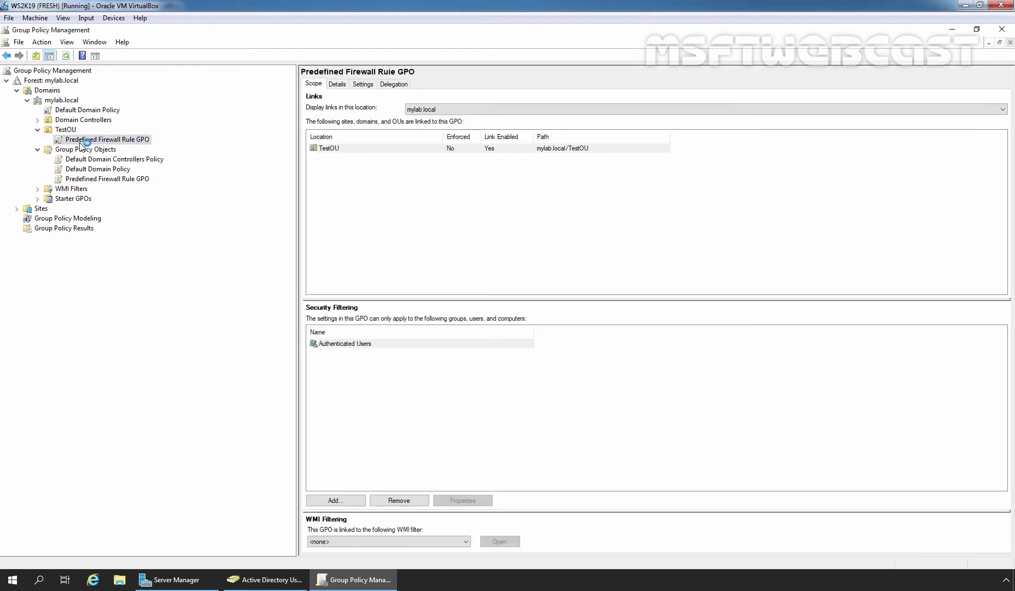
pyautogui.rightClick(130, 141)
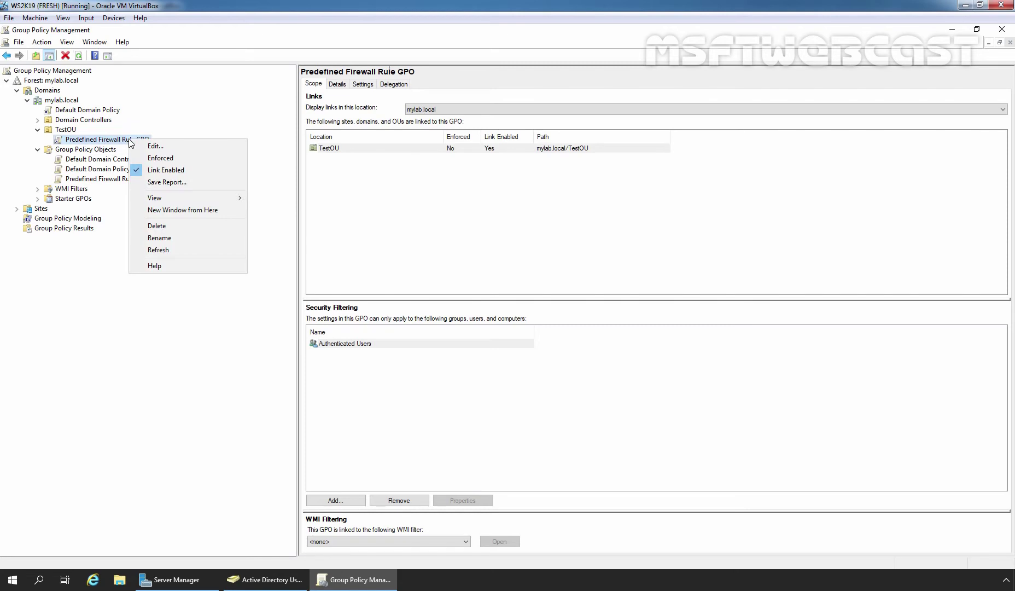
pyautogui.click(156, 146)
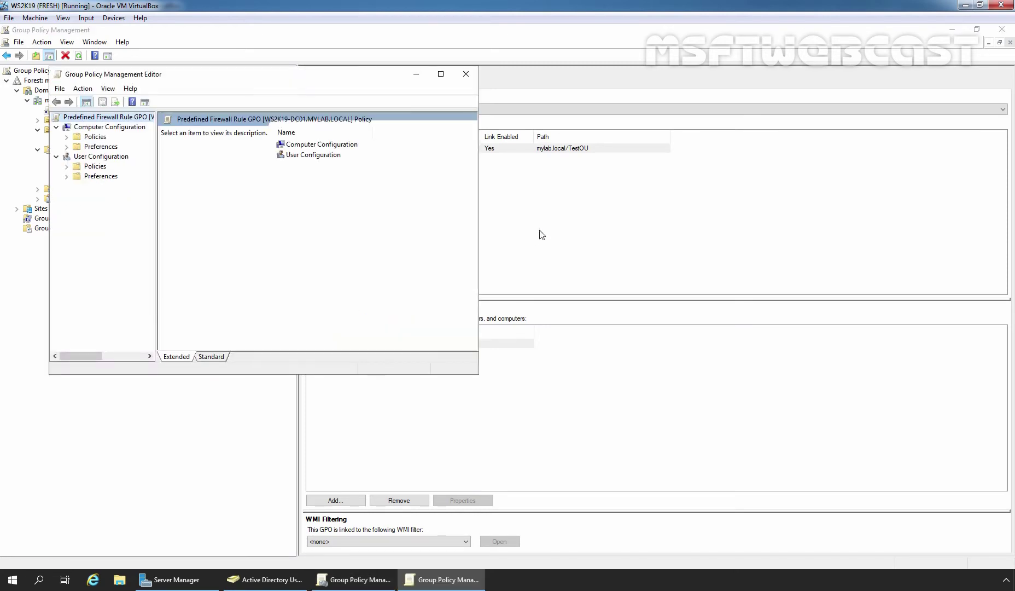
# Step: Maximize the editor, widen its tree, and expand Computer Configuration > Policies > Windows Settings > Security Settings
pyautogui.click(96, 128)
pyautogui.doubleClick(95, 136)
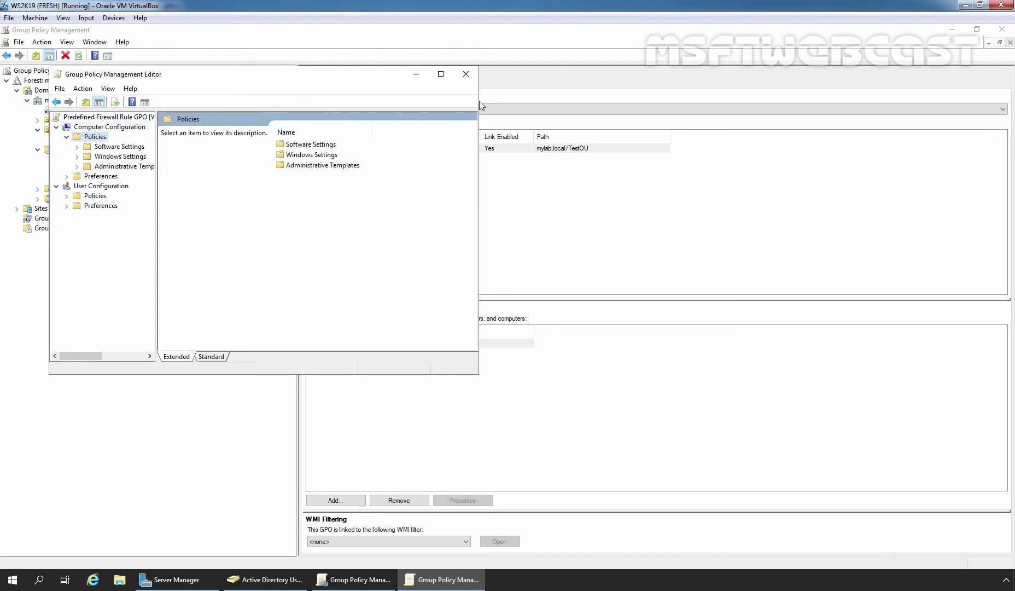
pyautogui.click(440, 74)
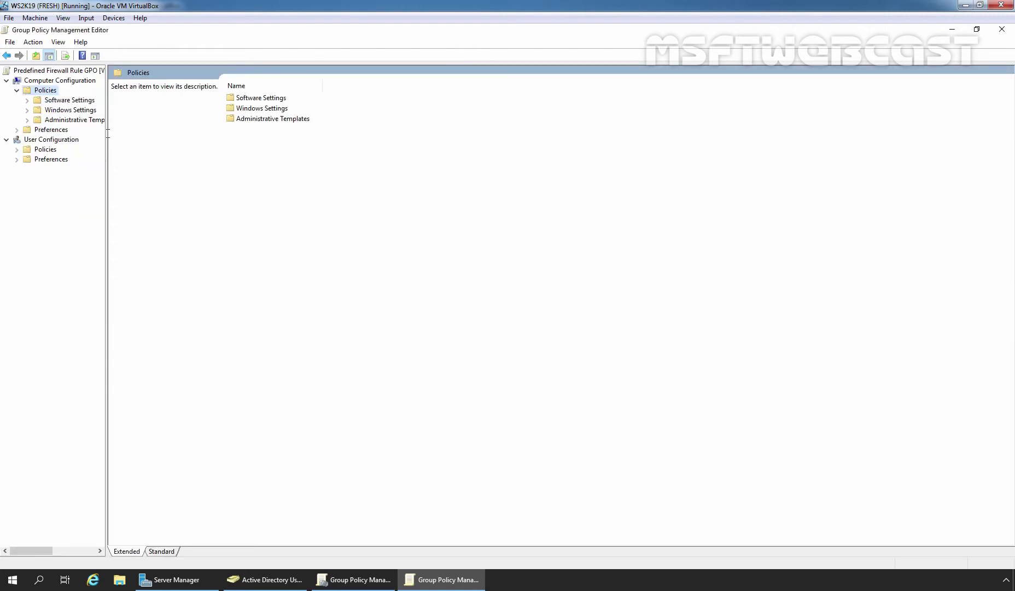
pyautogui.moveTo(108, 136); pyautogui.dragTo(294, 134)
pyautogui.click(76, 110)
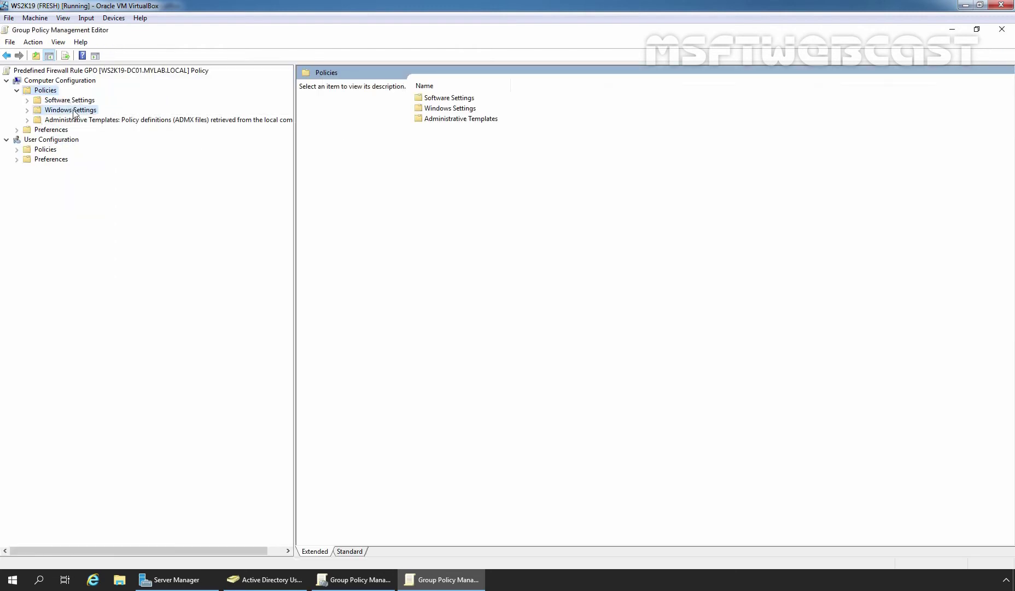
pyautogui.doubleClick(46, 111)
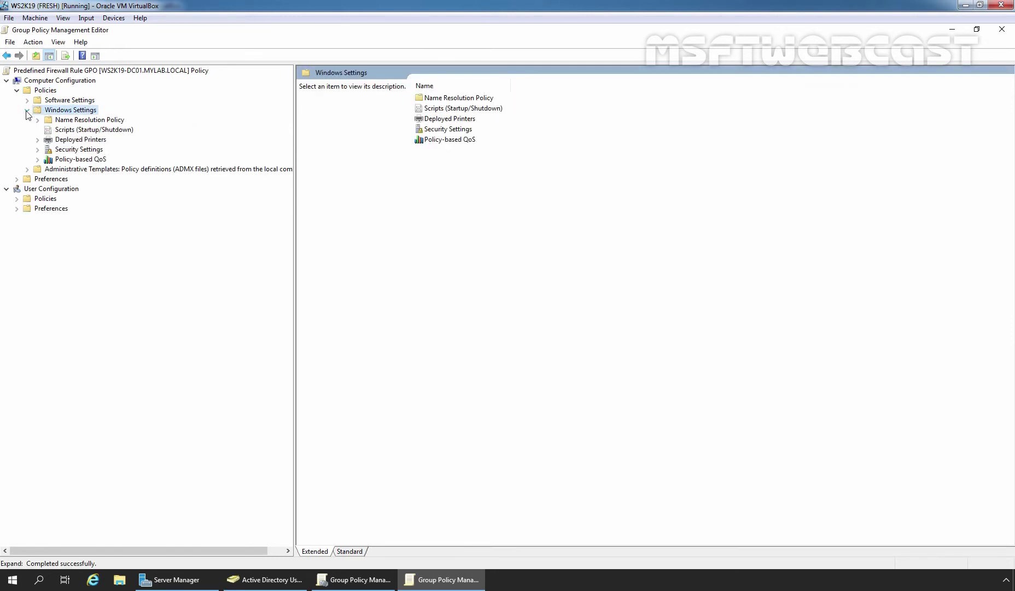
pyautogui.click(89, 151)
pyautogui.doubleClick(66, 151)
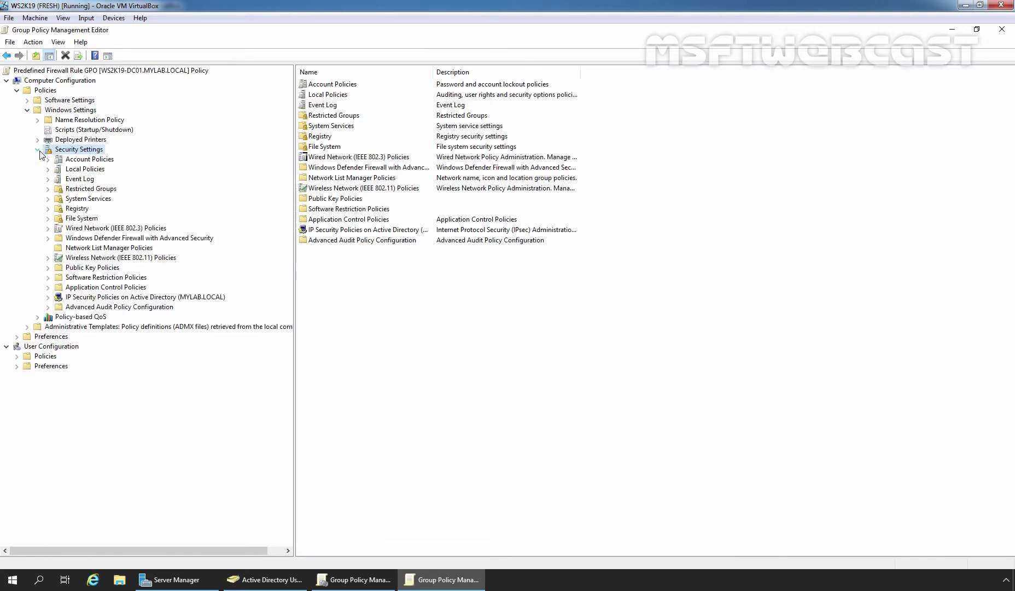
# Step: Expand Windows Defender Firewall with Advanced Security down to its policy node and display the GPO's Inbound Rules
pyautogui.click(92, 238)
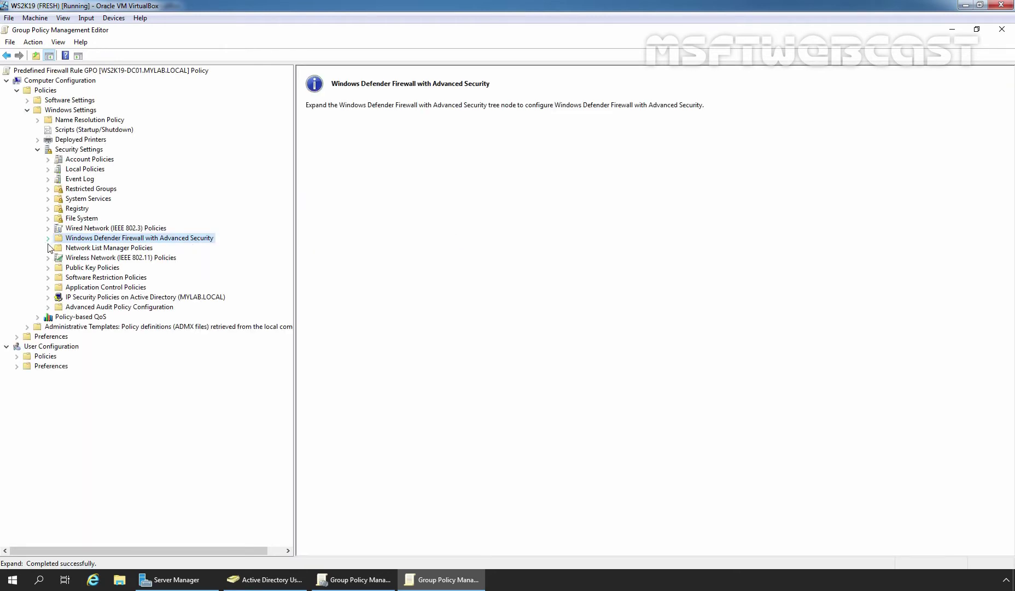
pyautogui.click(109, 247)
pyautogui.click(102, 239)
pyautogui.click(48, 238)
pyautogui.doubleClick(123, 249)
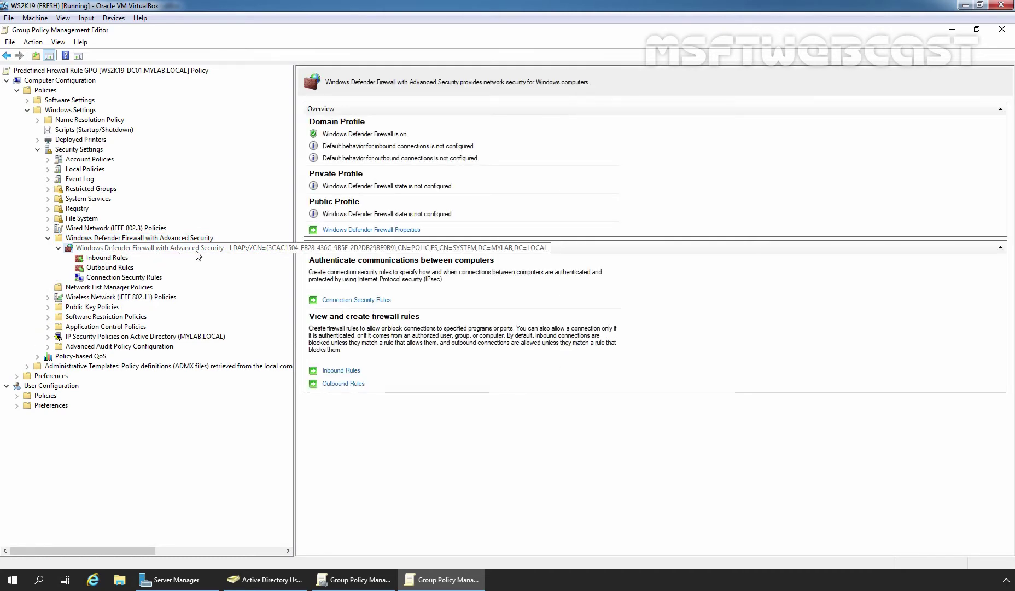
pyautogui.click(102, 258)
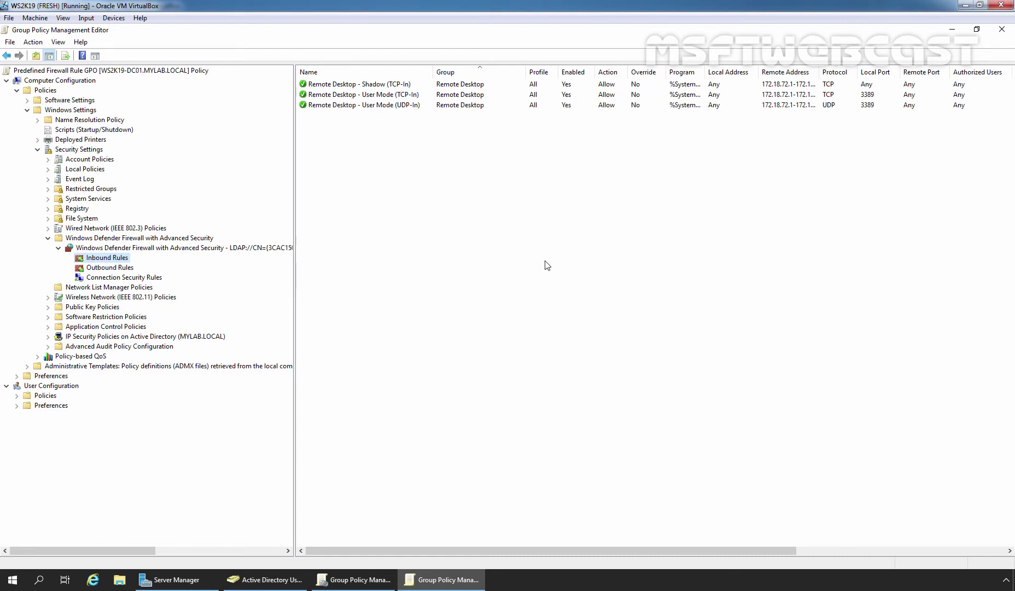
# Step: Inspect the scope of the GPO's Remote Desktop - User Mode (UDP-In) rule and close the policy editor
pyautogui.doubleClick(351, 108)
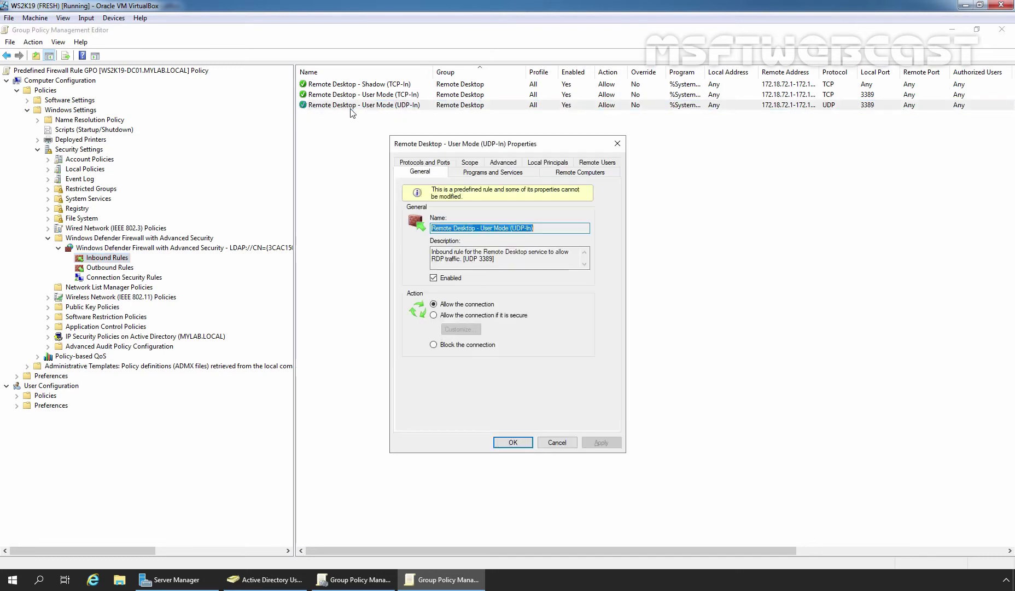
pyautogui.click(472, 164)
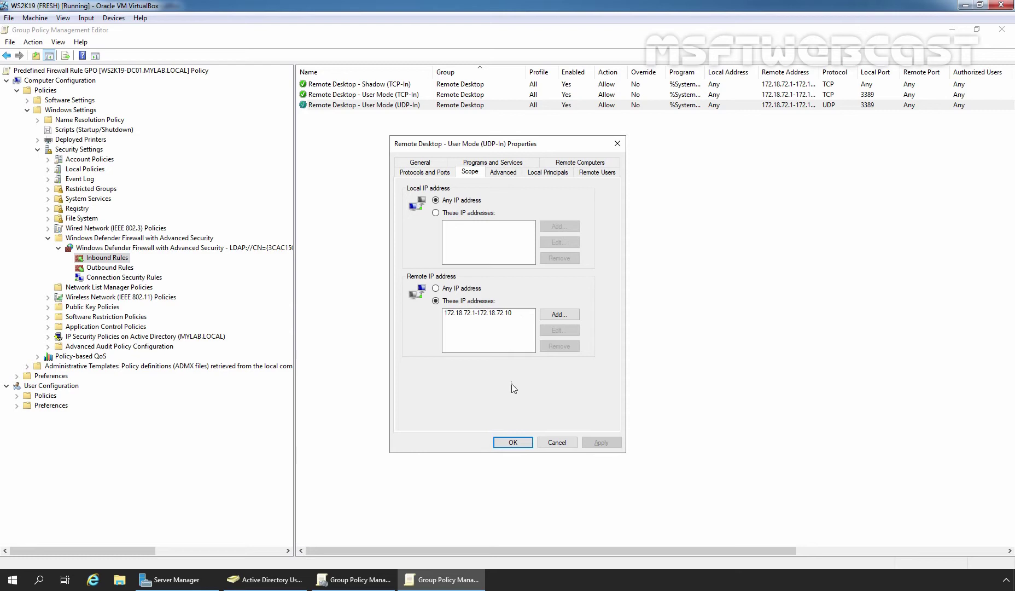
pyautogui.click(513, 442)
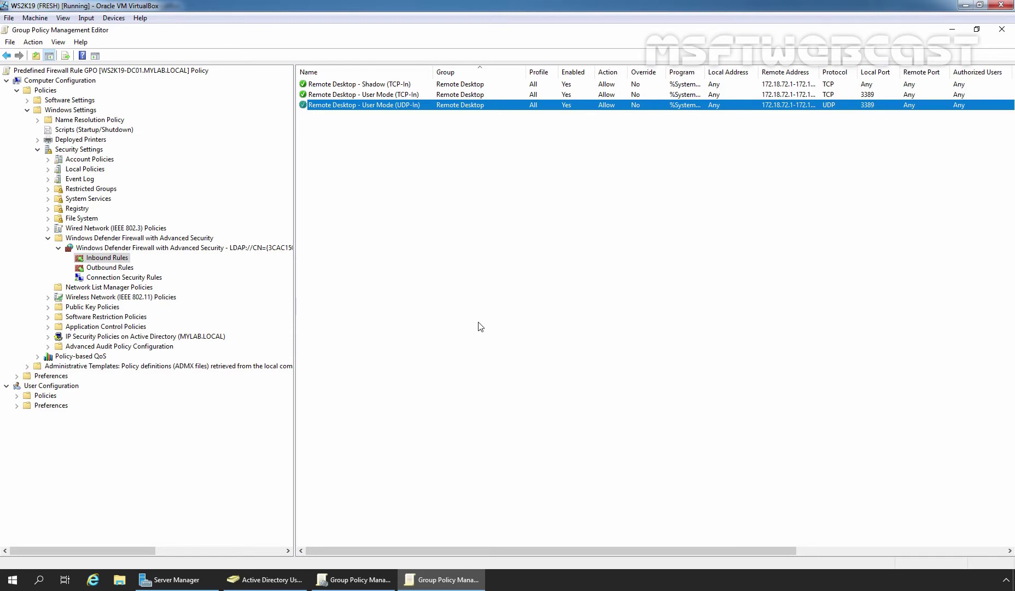
pyautogui.click(1002, 30)
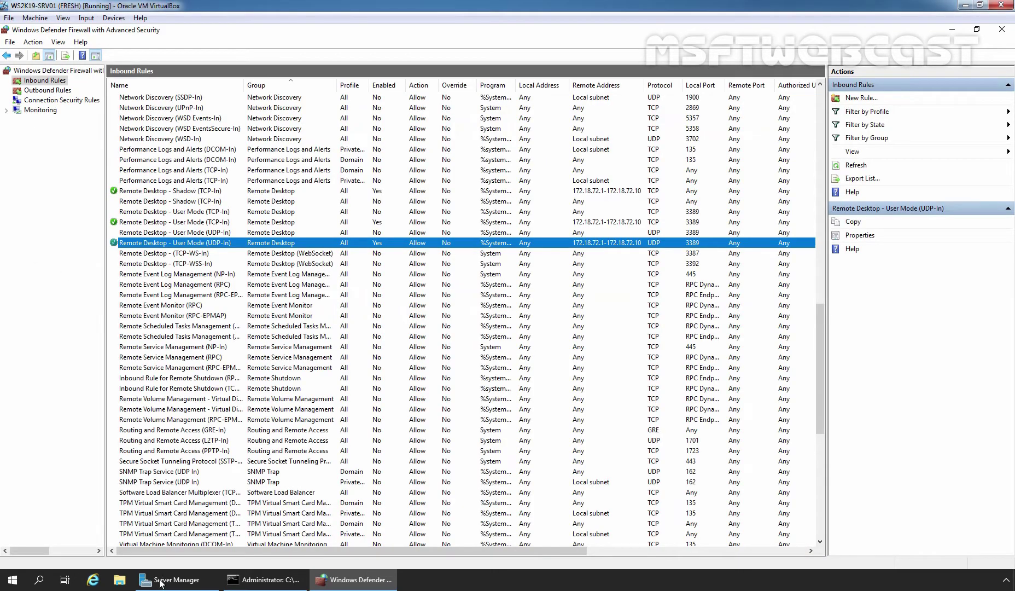
# Step: On WS2K19-SRV01, review the Server Manager properties and the Command Prompt history, and return to Windows Defender Firewall
pyautogui.click(179, 580)
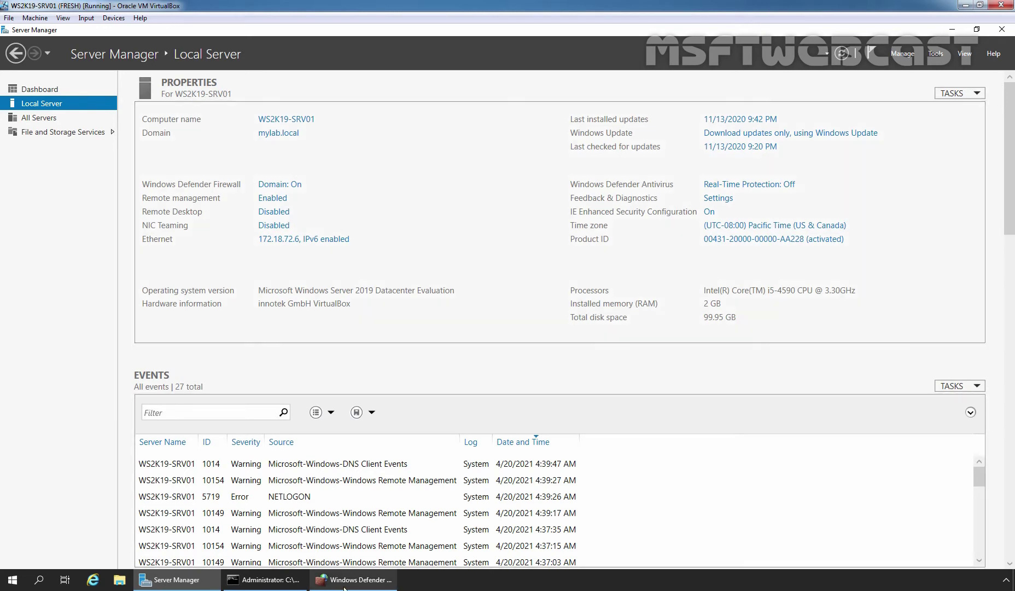
pyautogui.click(264, 580)
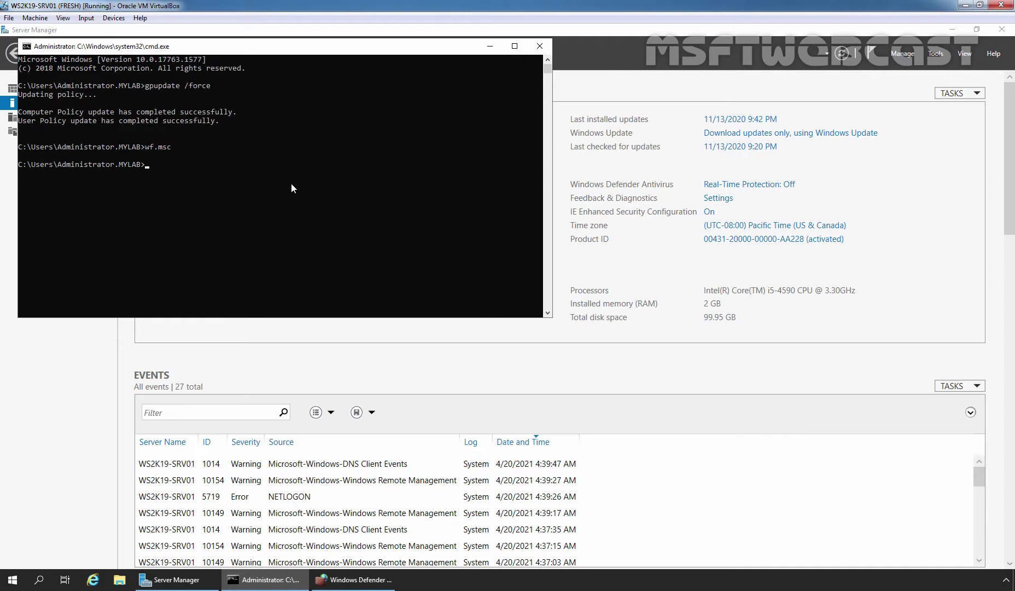
pyautogui.click(354, 579)
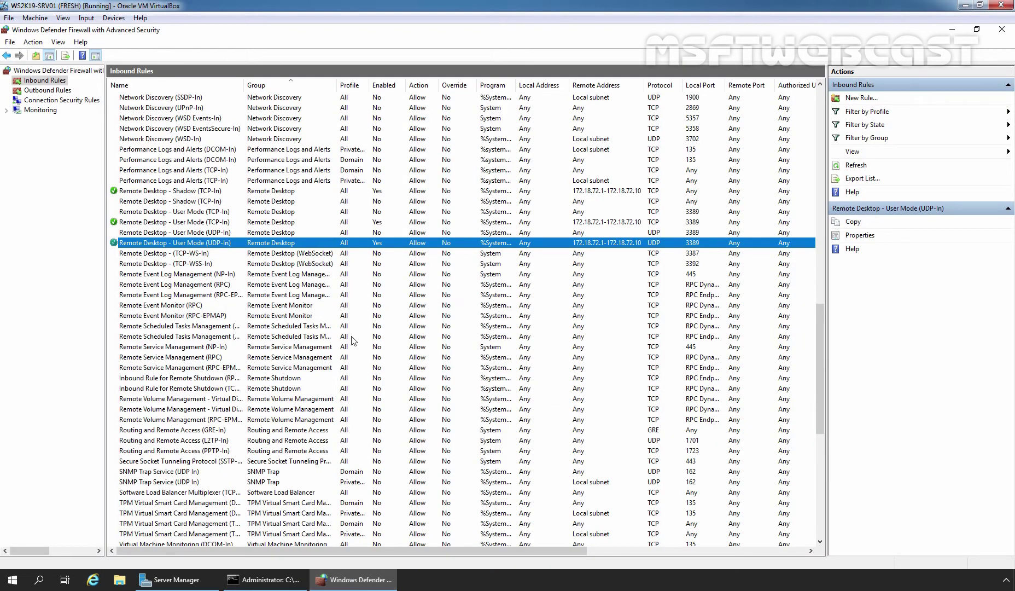
# Step: Inspect the scope of the applied Remote Desktop - User Mode (UDP-In) inbound rule on WS2K19-SRV01 and close its properties
pyautogui.doubleClick(132, 244)
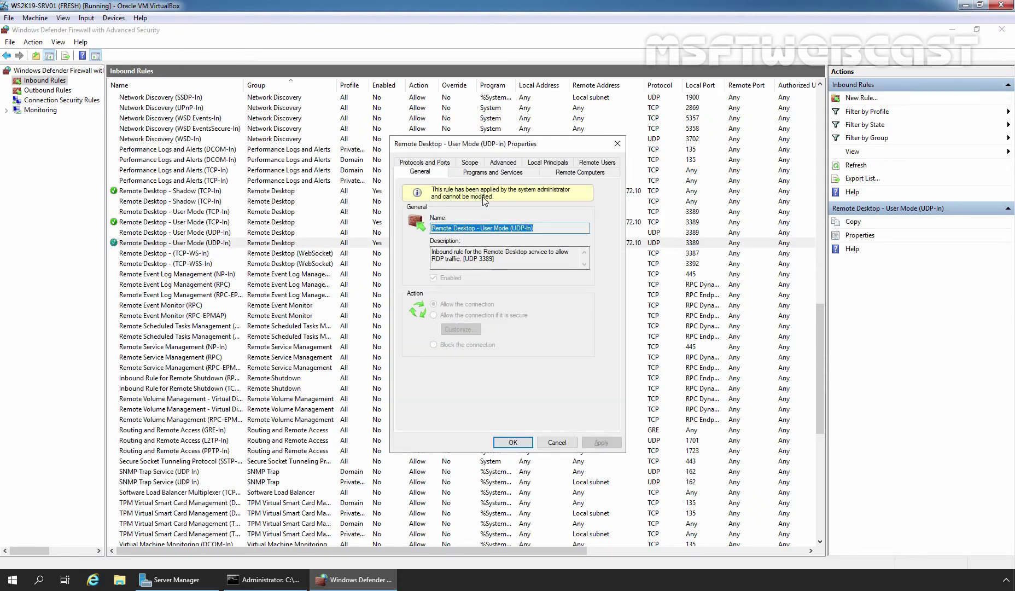
pyautogui.click(469, 163)
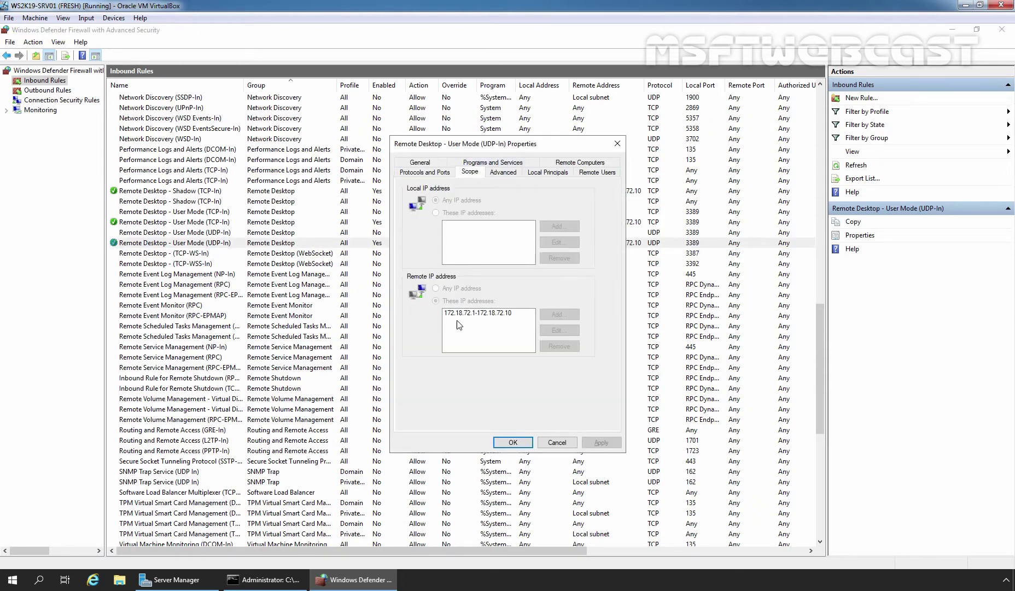
pyautogui.click(557, 443)
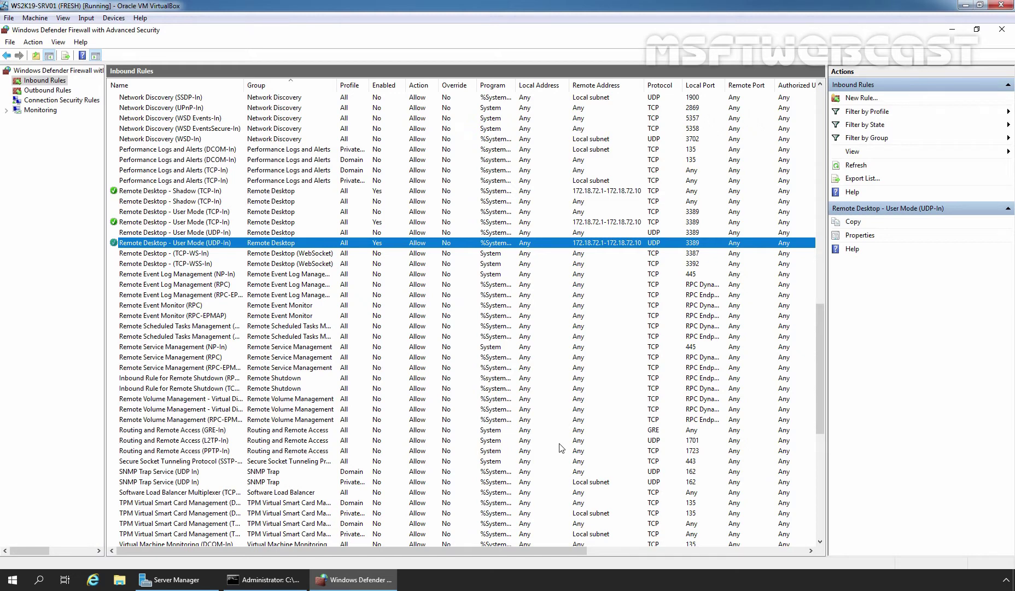
# Step: In Server Manager, set Remote Desktop on the local server to allow remote connections, and refresh the server properties
pyautogui.click(182, 573)
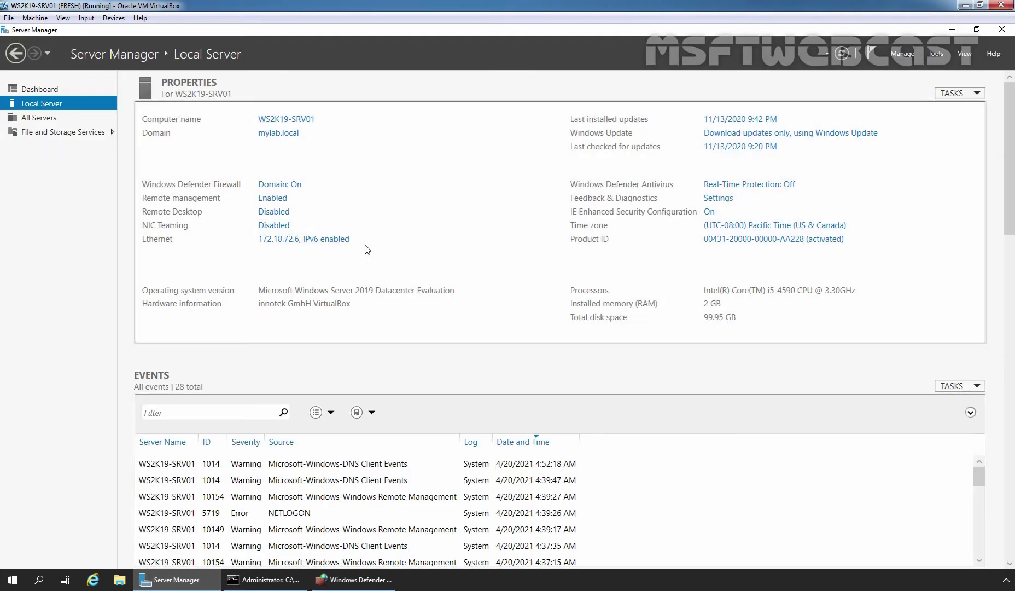
pyautogui.click(268, 217)
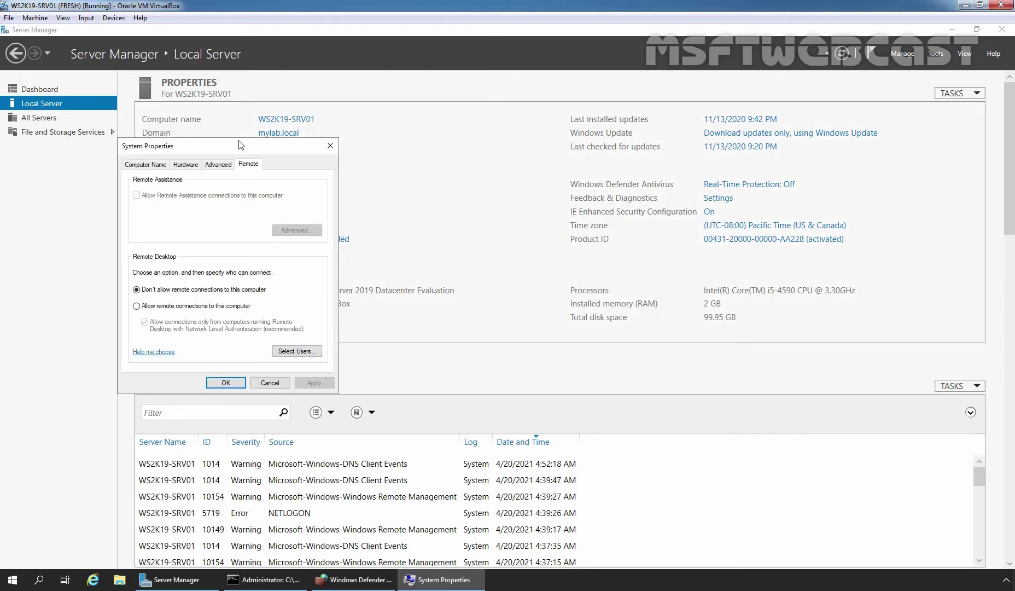
pyautogui.moveTo(239, 145); pyautogui.dragTo(357, 99)
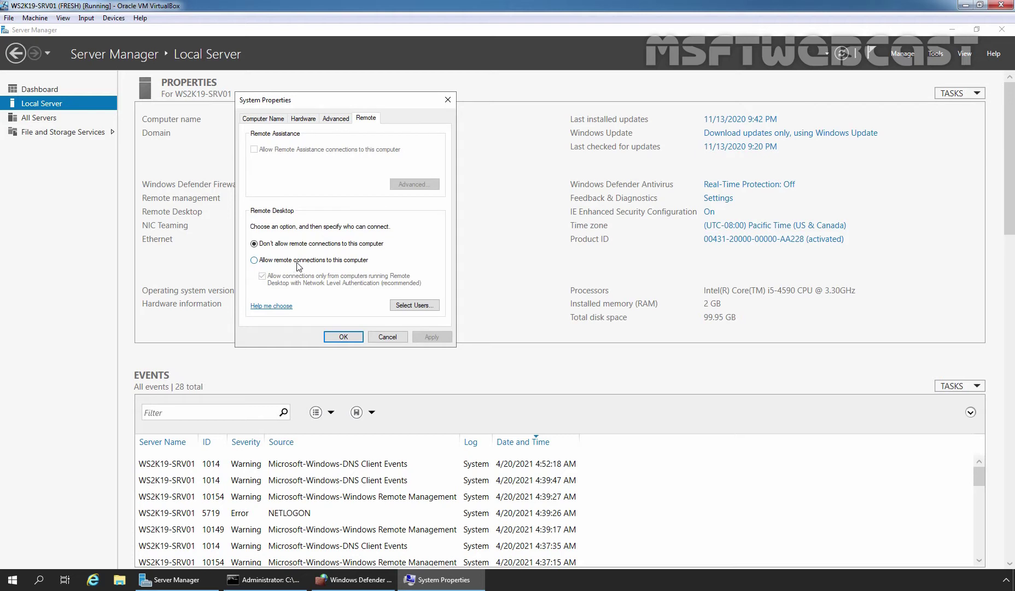
pyautogui.click(254, 260)
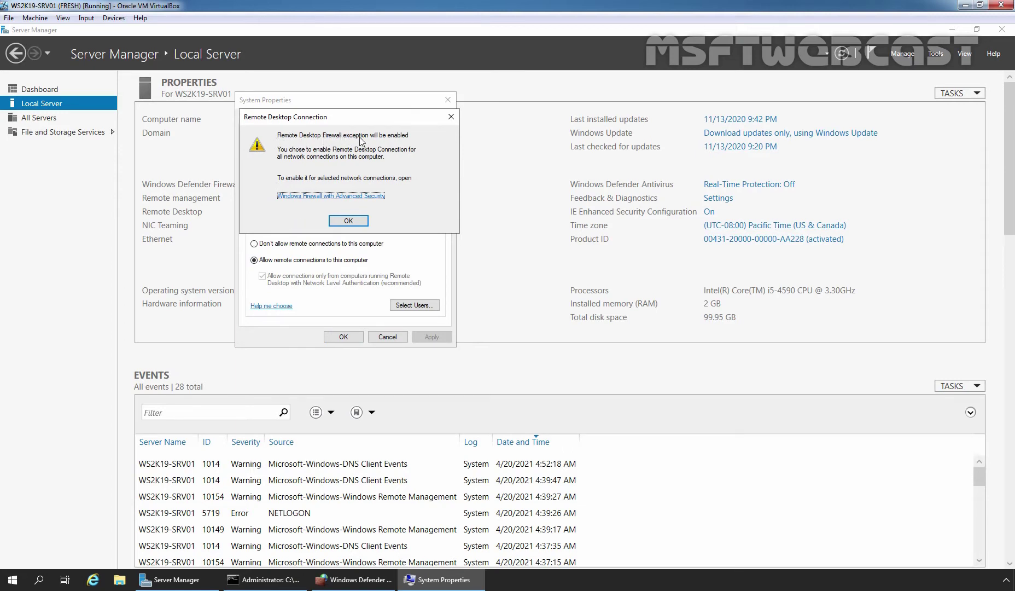
pyautogui.click(349, 221)
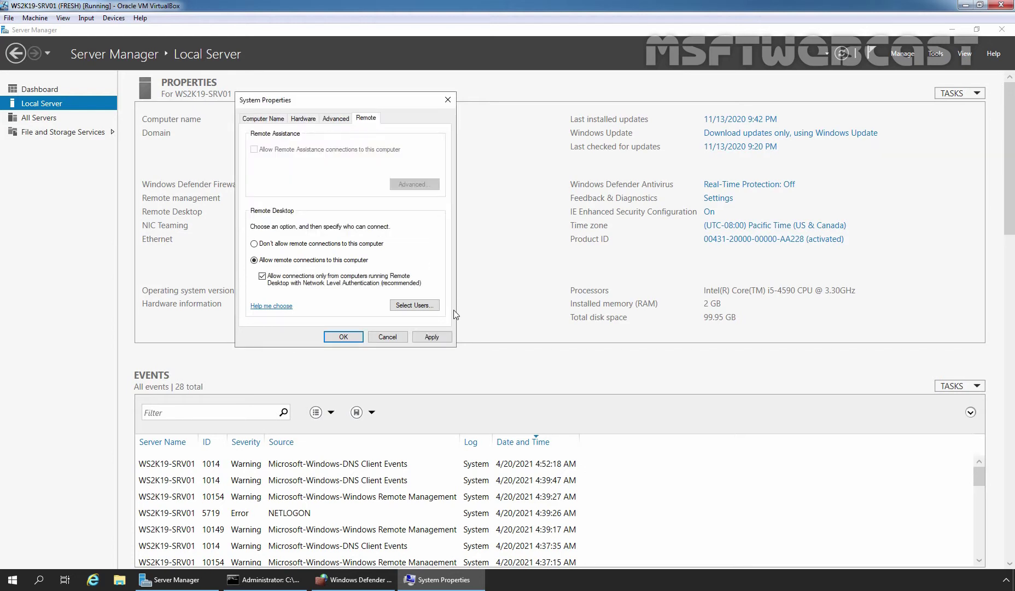
pyautogui.click(431, 338)
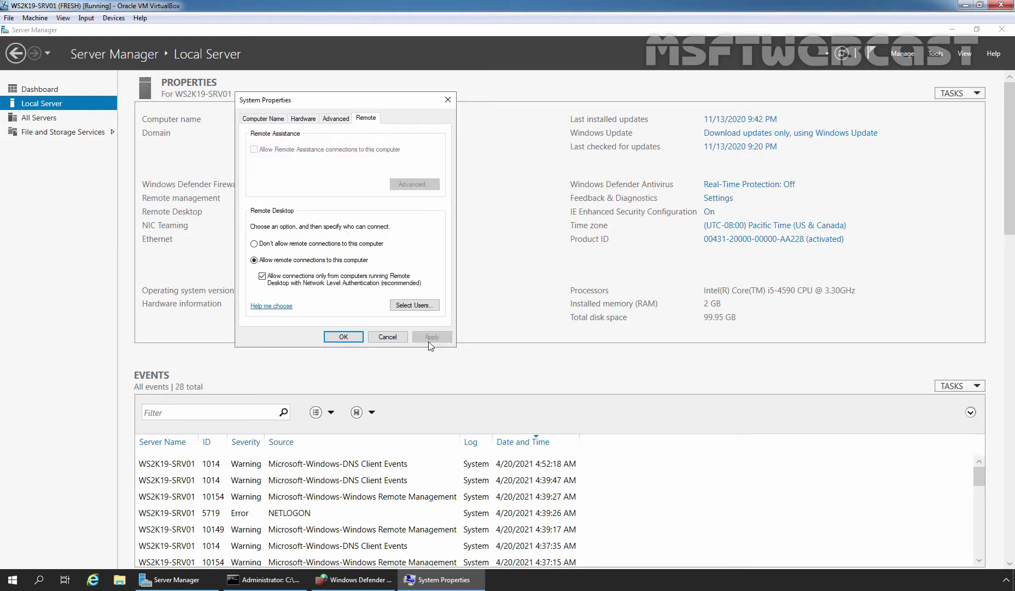
pyautogui.click(344, 337)
pyautogui.click(841, 53)
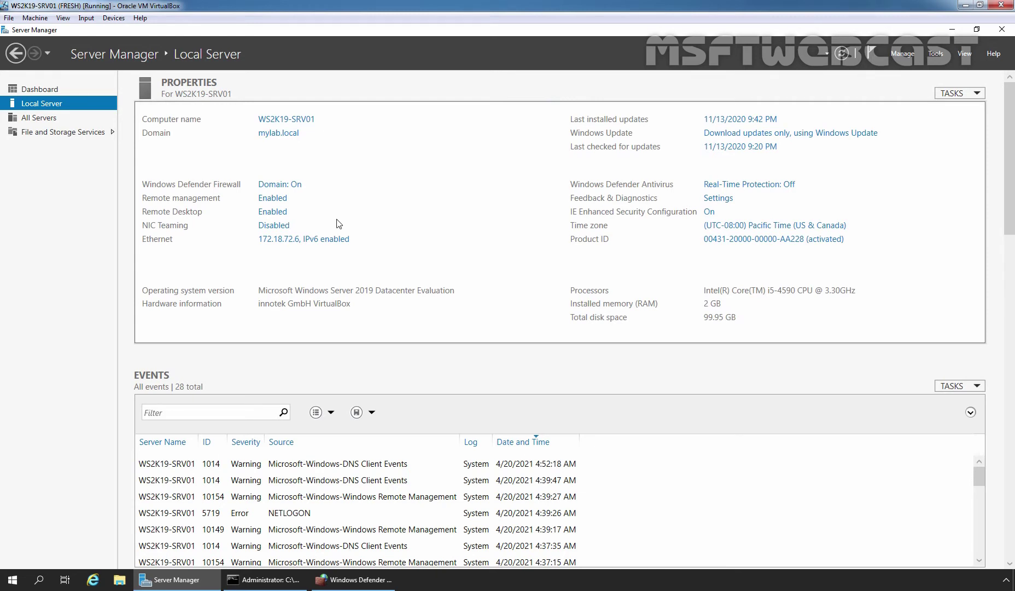
# Step: Refresh the inbound rules in Windows Defender Firewall and examine the Remote Desktop rules
pyautogui.hotkey('alt', 'Tab')
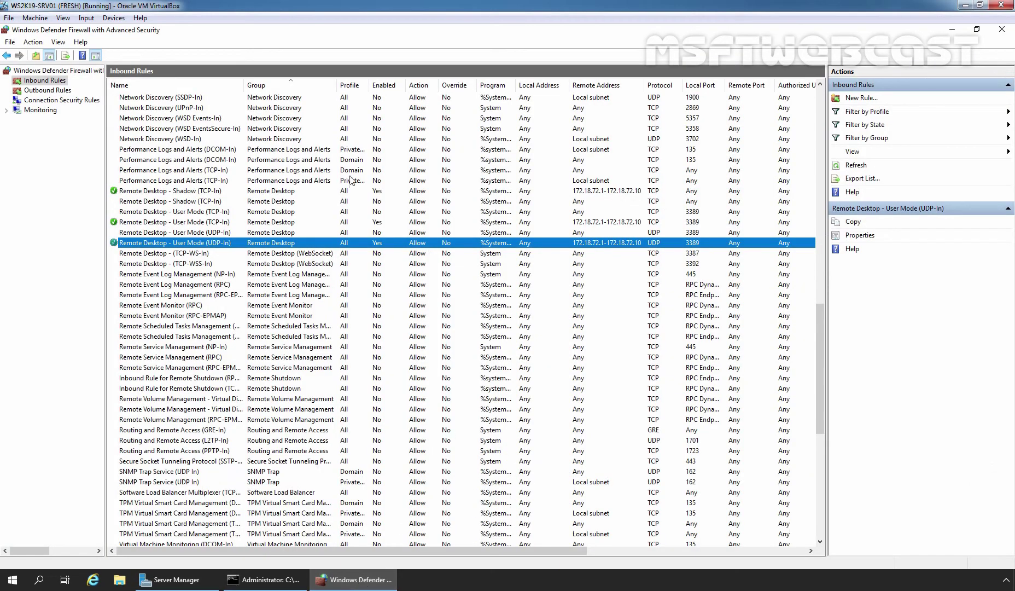
pyautogui.click(41, 82)
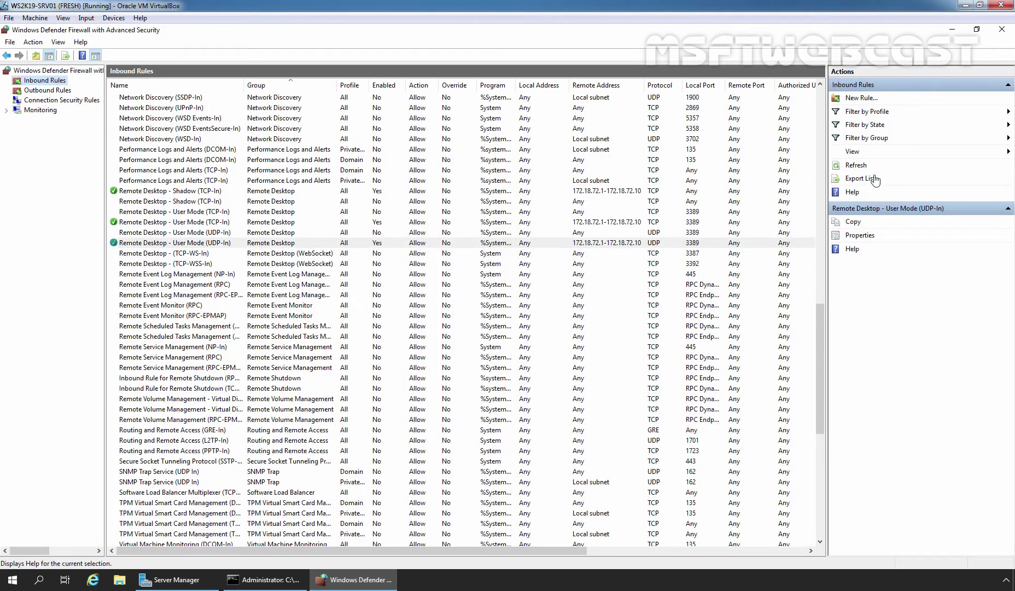
pyautogui.click(859, 164)
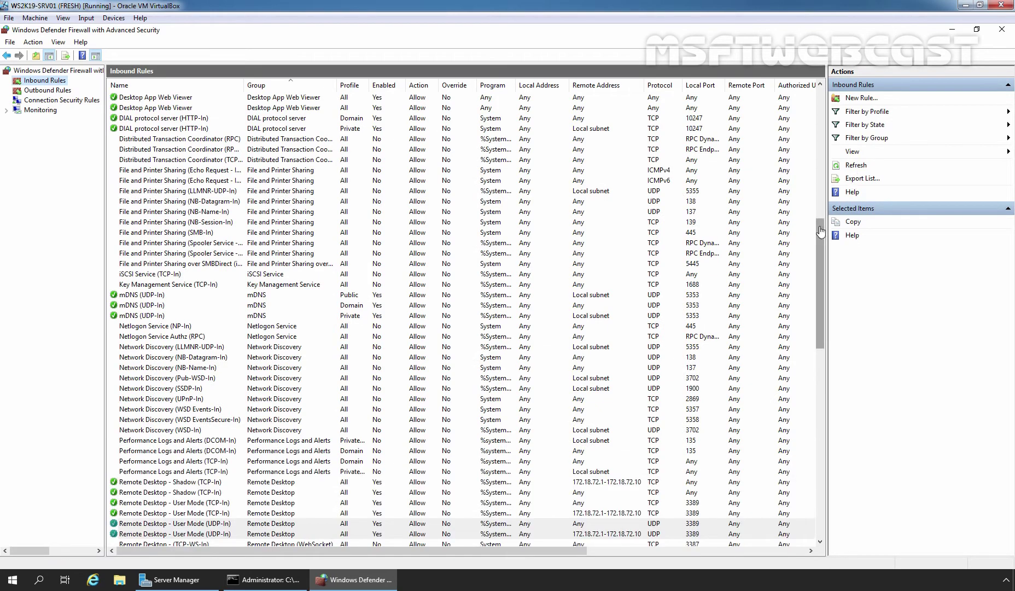
pyautogui.moveTo(819, 238); pyautogui.dragTo(821, 324)
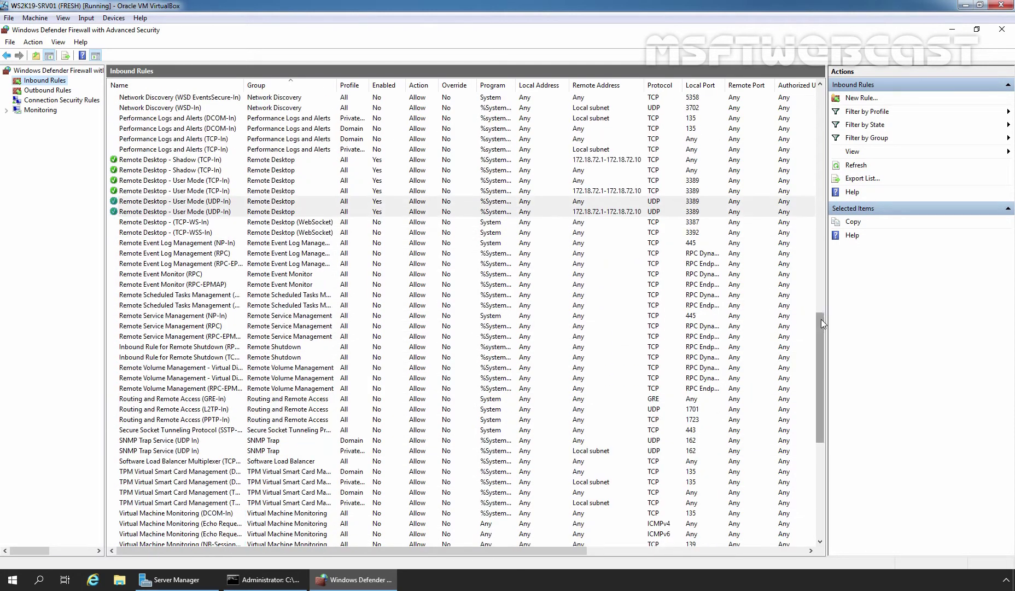
# Step: Examine the Remote Desktop inbound rules and highlight those limited to the remote address range 172.18.72.1-172.18.72.10
pyautogui.click(160, 160)
pyautogui.keyDown('shift'); pyautogui.click(140, 212); pyautogui.keyUp('shift')
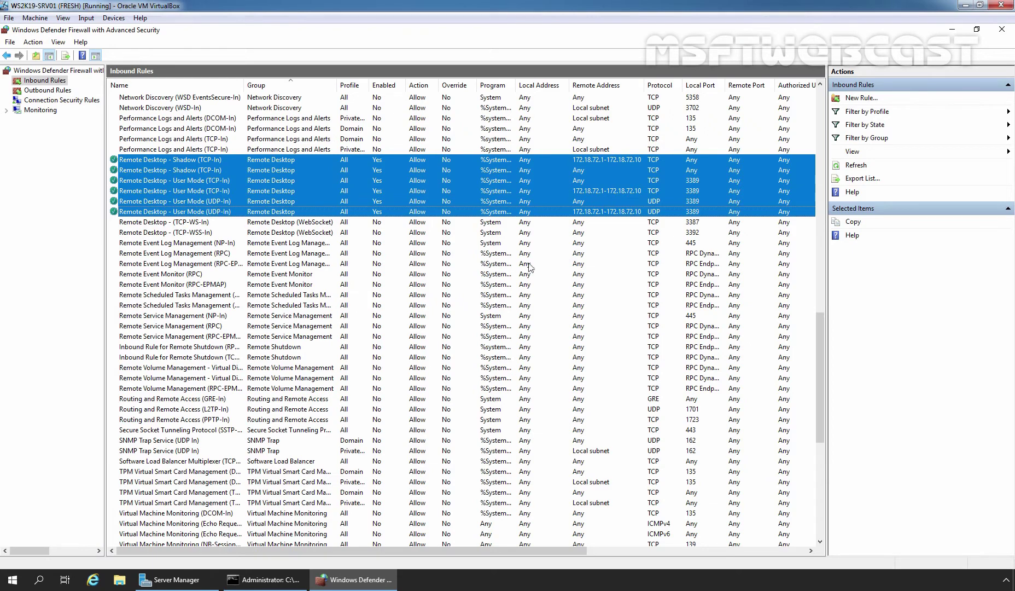
pyautogui.click(660, 255)
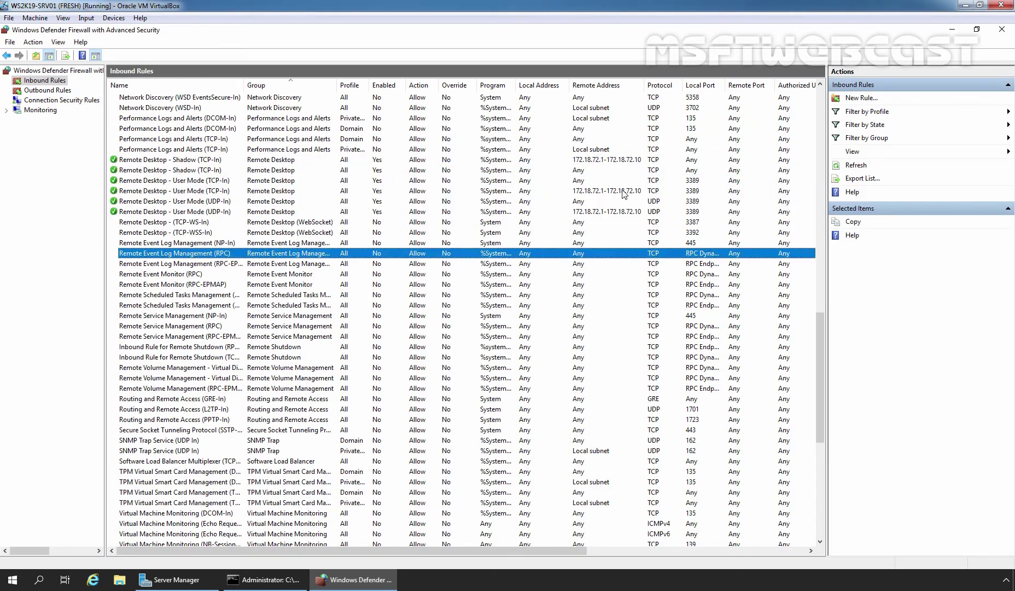
pyautogui.click(591, 159)
pyautogui.click(590, 191)
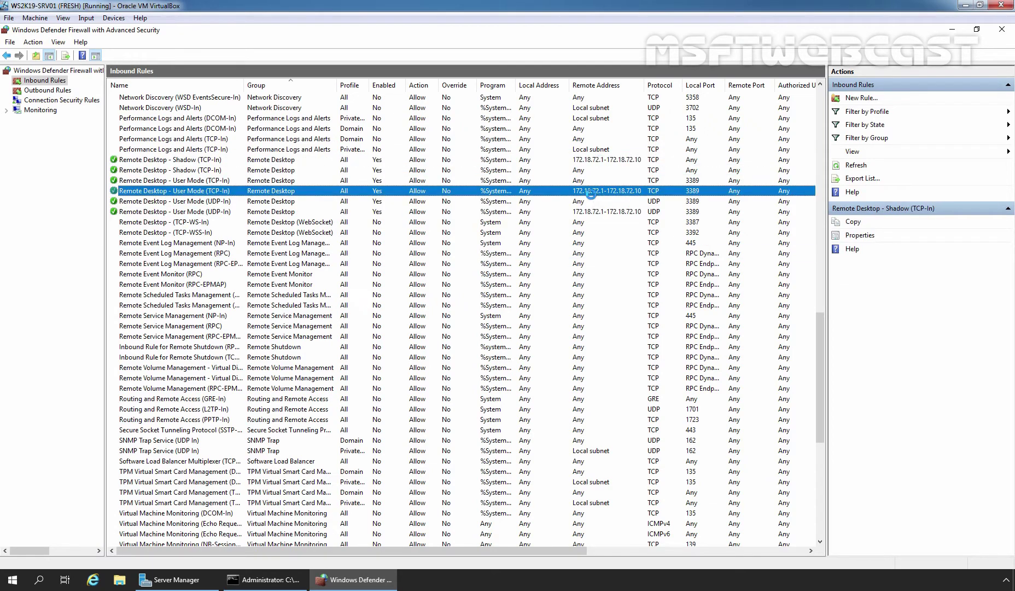
pyautogui.keyDown('ctrl'); pyautogui.click(590, 212); pyautogui.keyUp('ctrl')
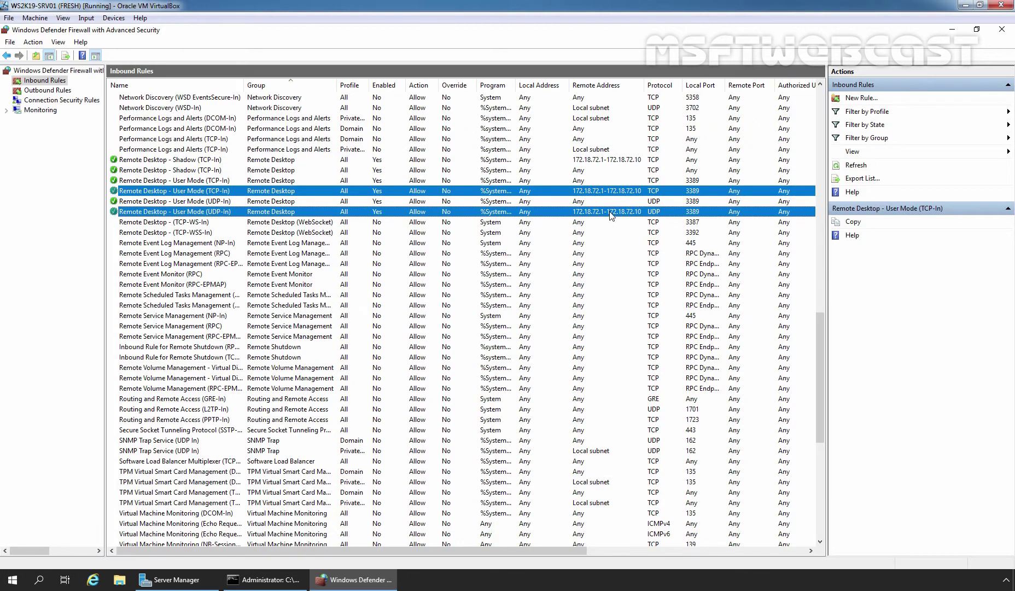
pyautogui.keyDown('ctrl'); pyautogui.click(592, 161); pyautogui.keyUp('ctrl')
# Step: Compare the local Remote Desktop rules that accept any remote address with the deployed ones limited to 172.18.72.1-172.18.72.10
pyautogui.click(580, 170)
pyautogui.keyDown('ctrl'); pyautogui.click(579, 180); pyautogui.keyUp('ctrl')
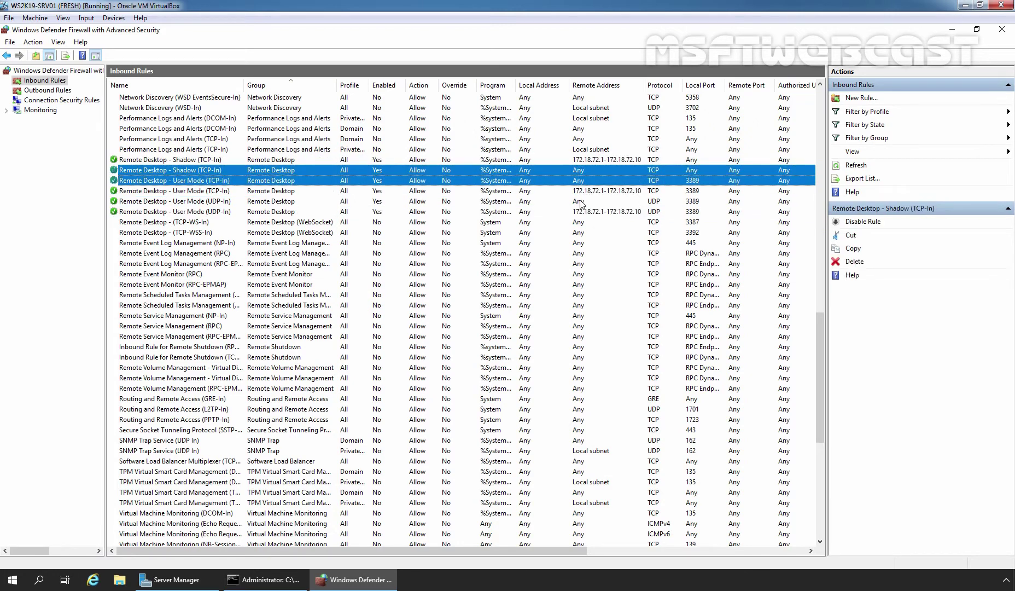
pyautogui.keyDown('ctrl'); pyautogui.click(581, 202); pyautogui.keyUp('ctrl')
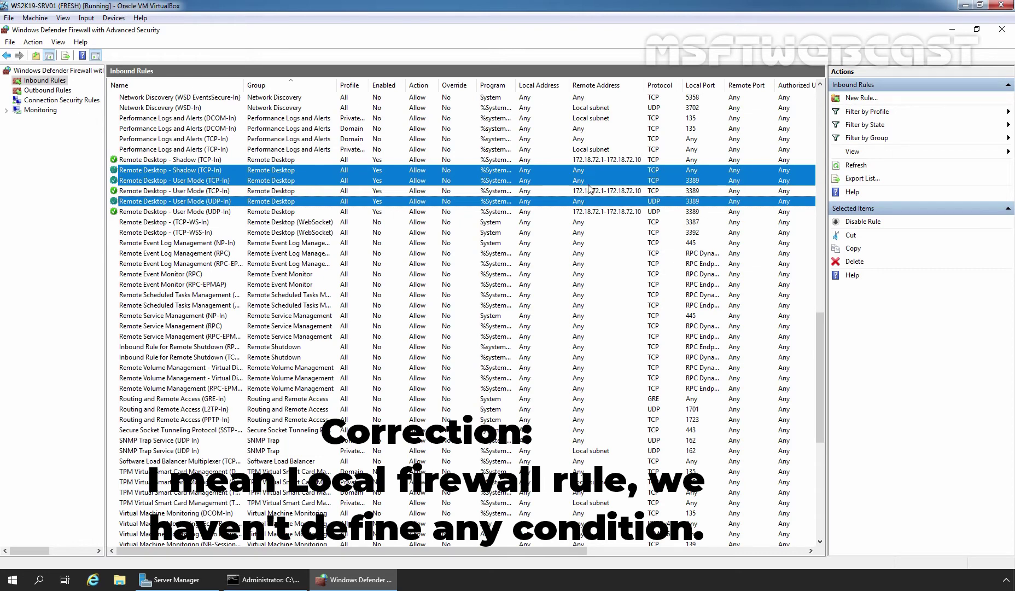
pyautogui.click(590, 159)
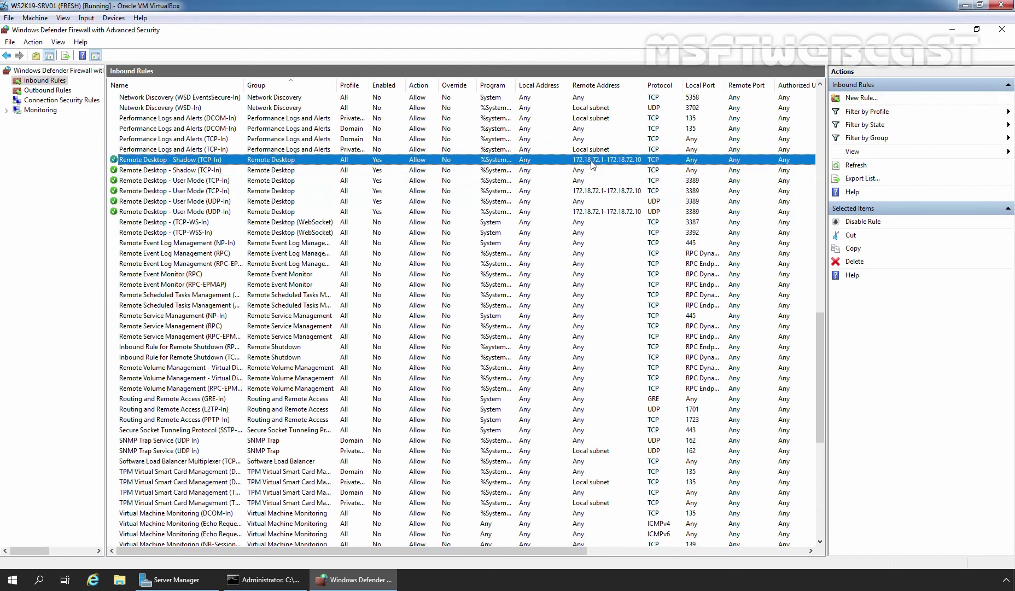
pyautogui.keyDown('ctrl'); pyautogui.click(594, 191); pyautogui.keyUp('ctrl')
pyautogui.keyDown('ctrl'); pyautogui.click(600, 212); pyautogui.keyUp('ctrl')
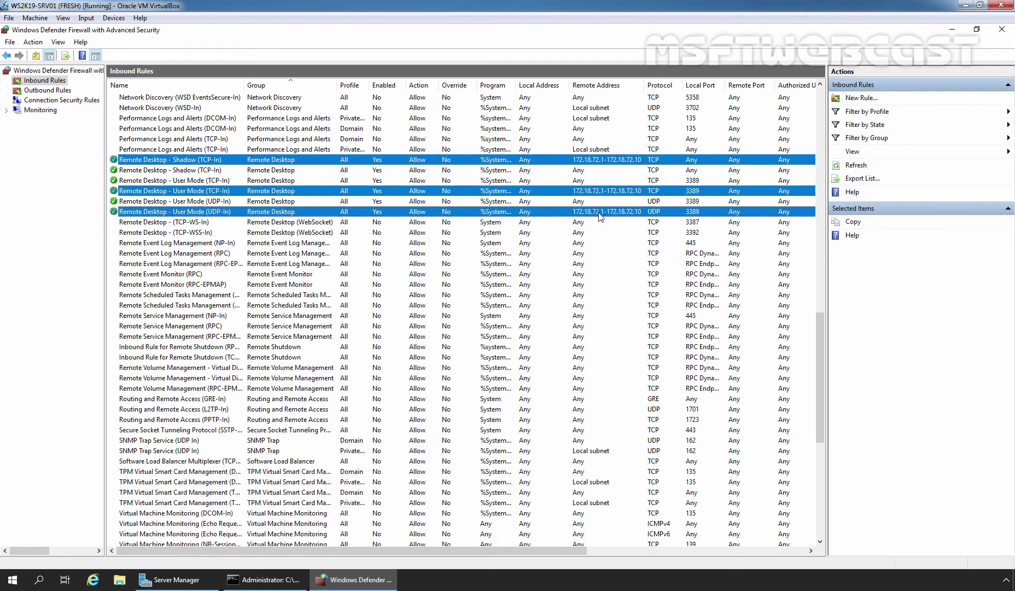
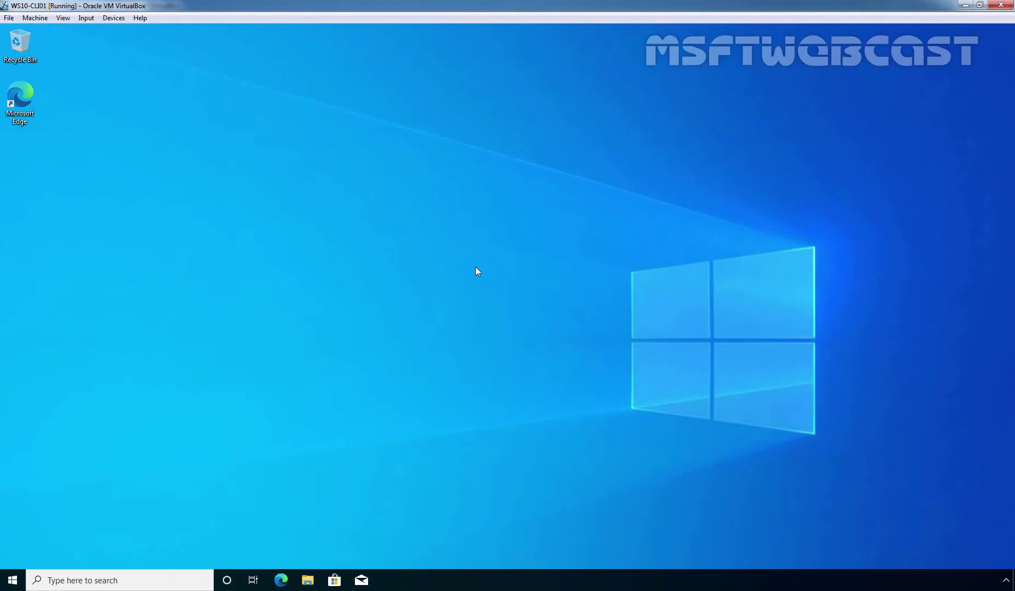
# Step: On WS10-CLI01, open a Command Prompt and run ipconfig to check the client's IP address
pyautogui.press('super+r')
pyautogui.write('cmd')
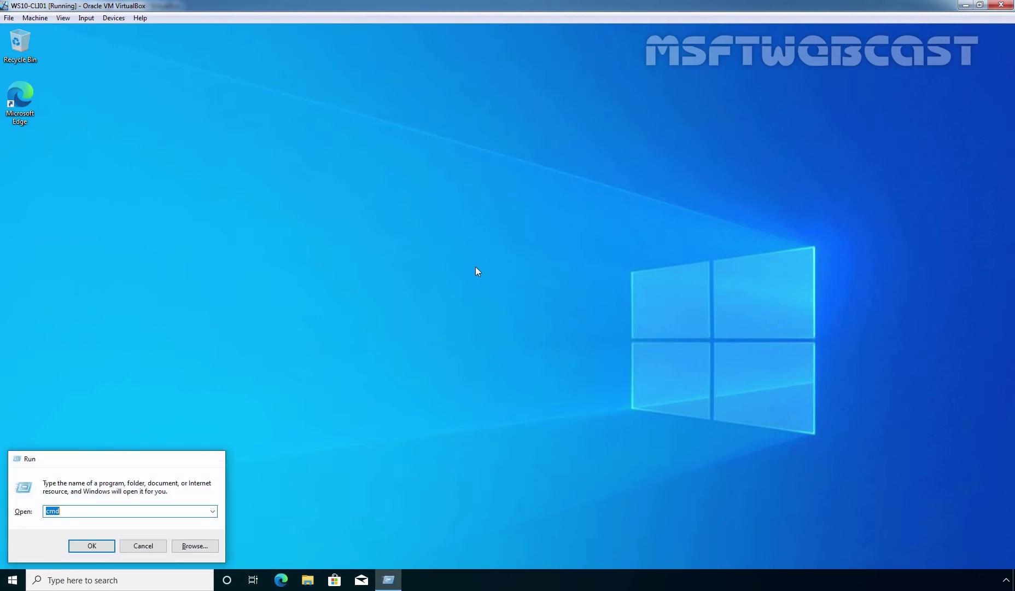
pyautogui.press('Return')
pyautogui.write('ipconfig')
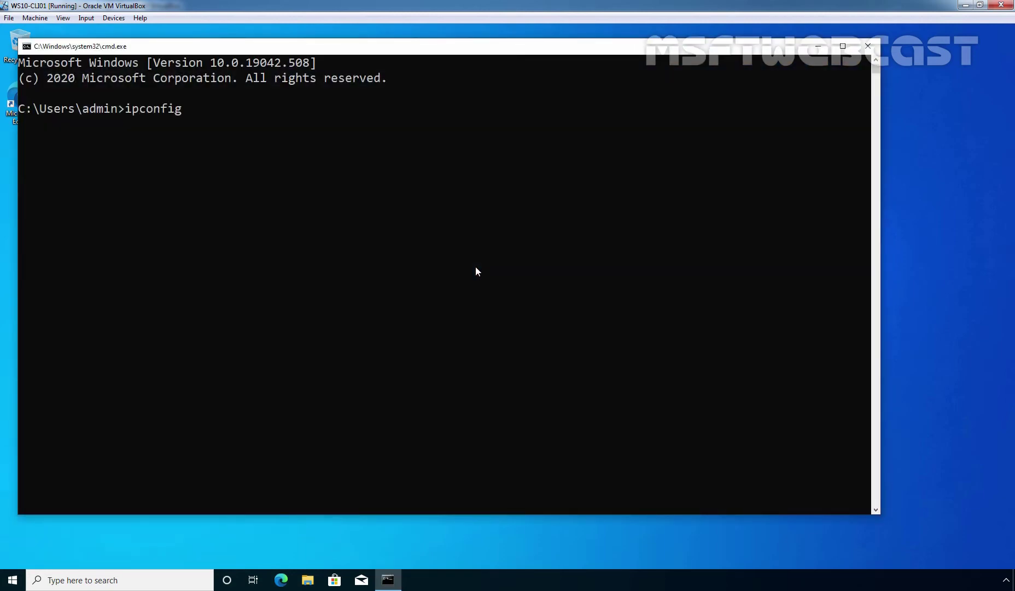
pyautogui.press('Return')
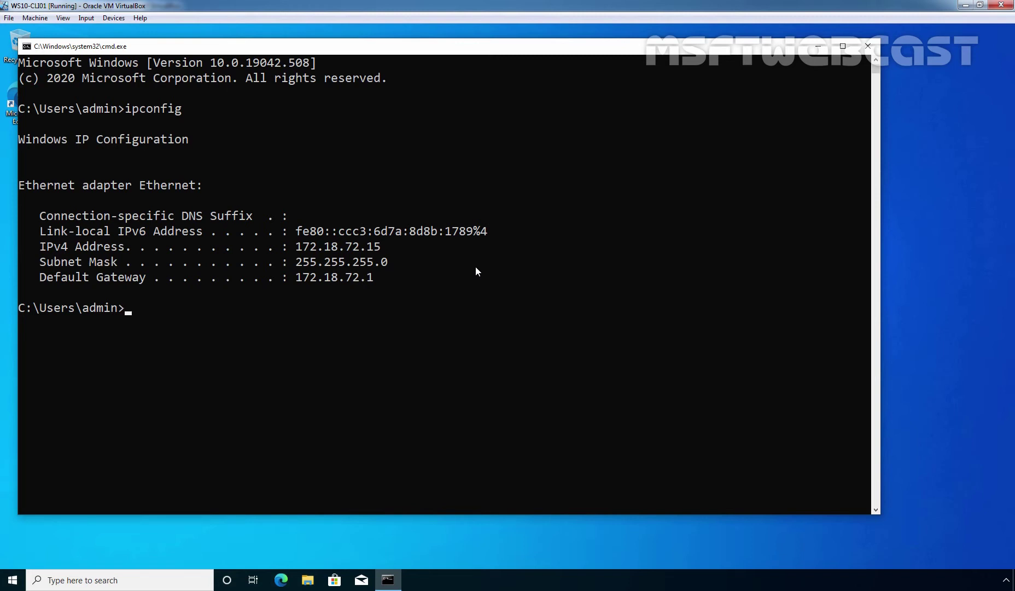
# Step: Launch mstsc on WS10-CLI01, test a Remote Desktop connection to 172.18.72.6, then cancel the credentials request and close the client
pyautogui.press('super+r')
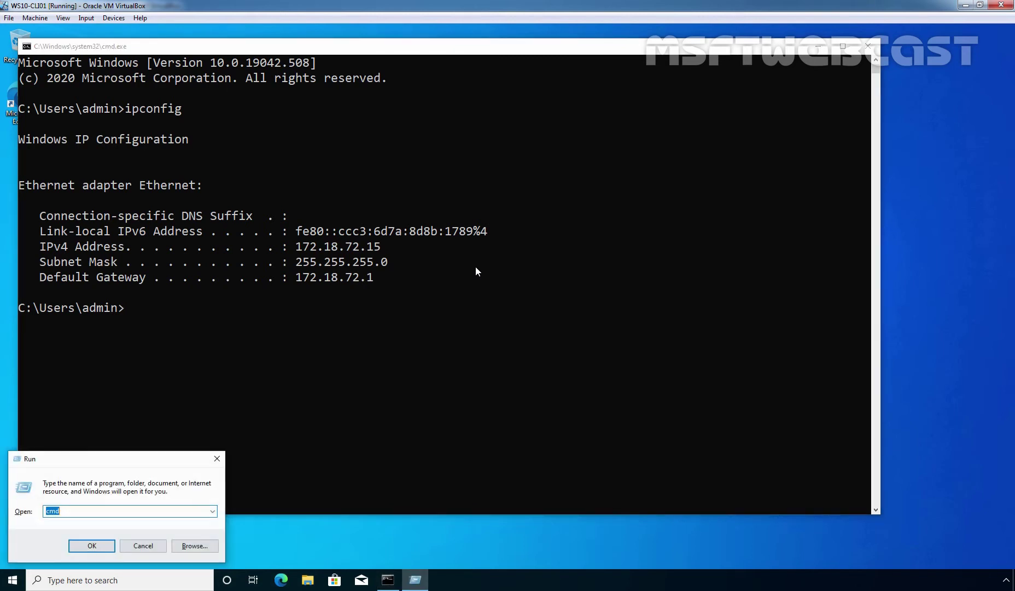
pyautogui.write('mstsc')
pyautogui.press('Return')
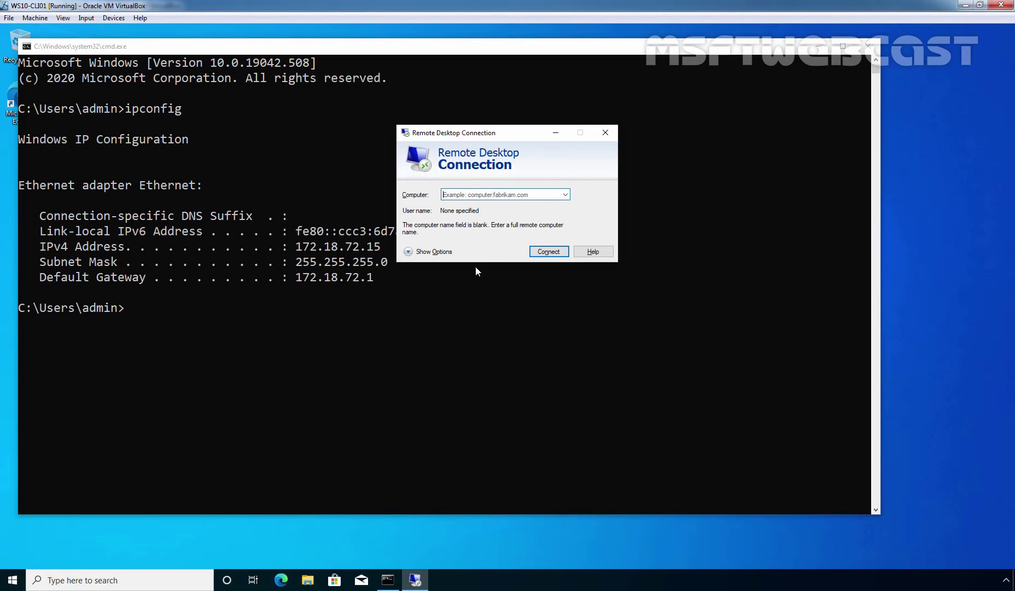
pyautogui.write('172.1')
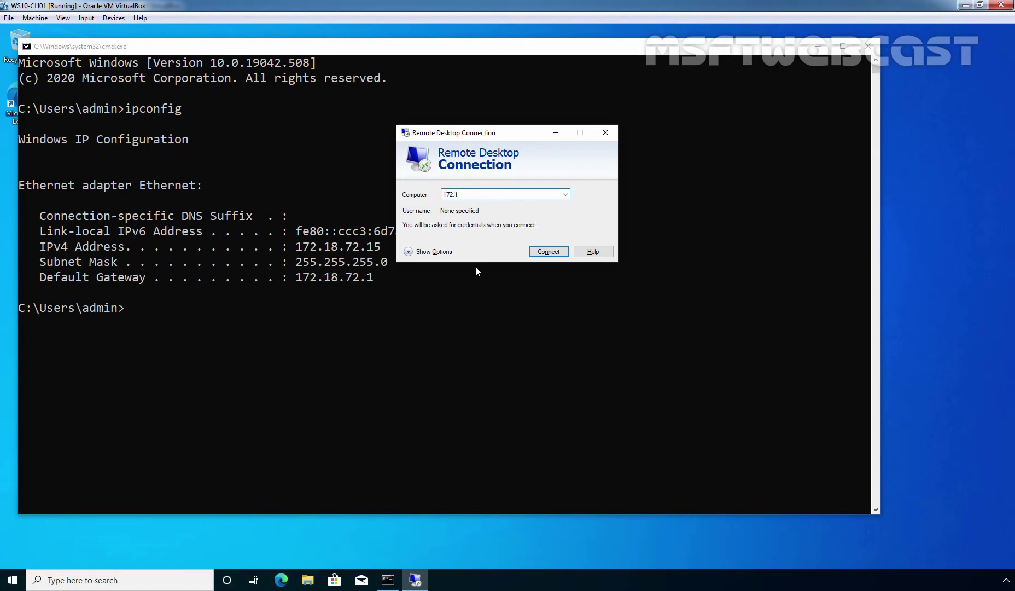
pyautogui.write('8.72.6')
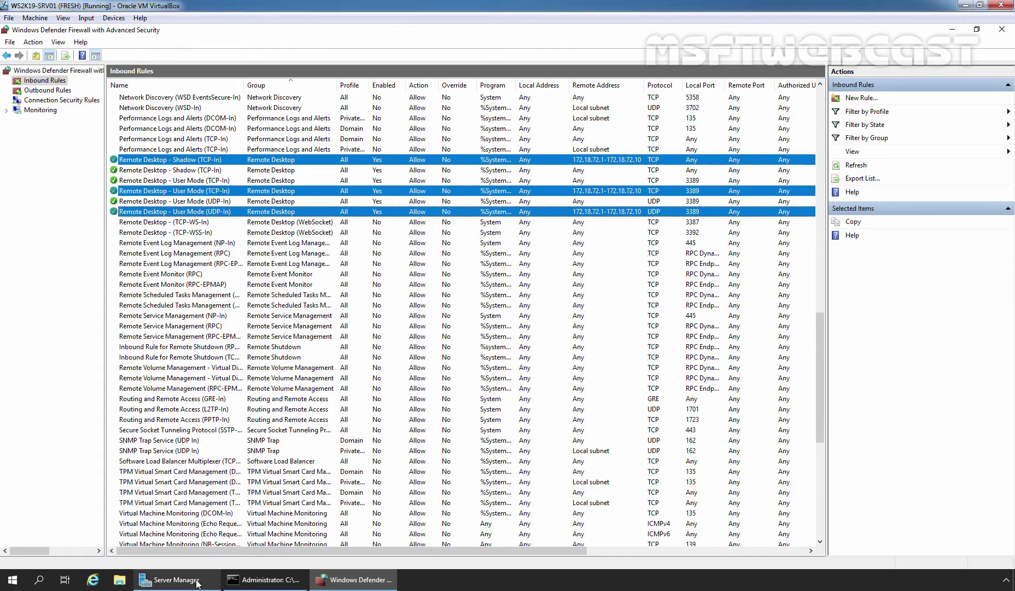
pyautogui.click(176, 579)
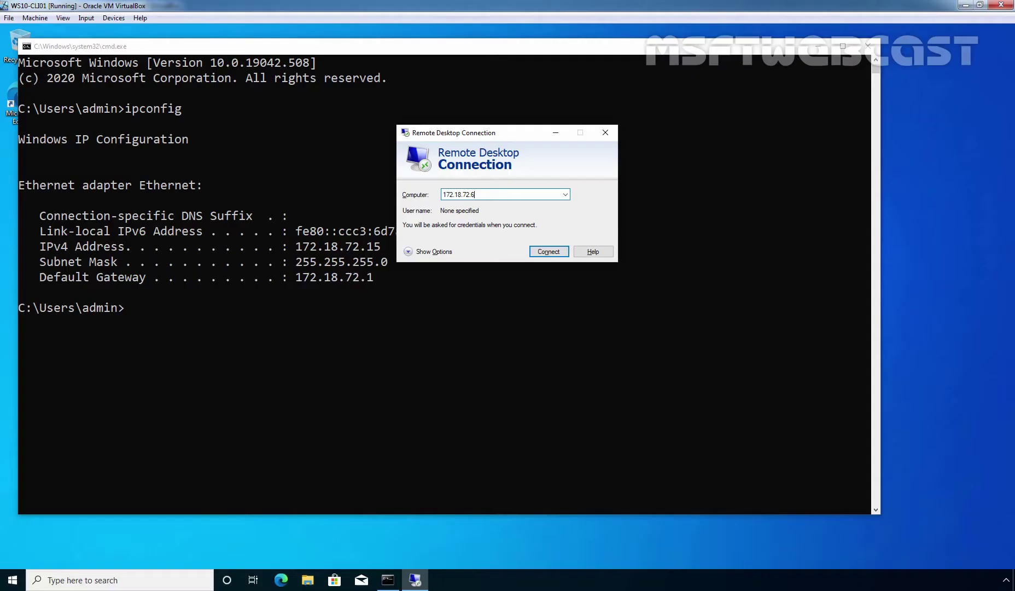
pyautogui.click(551, 251)
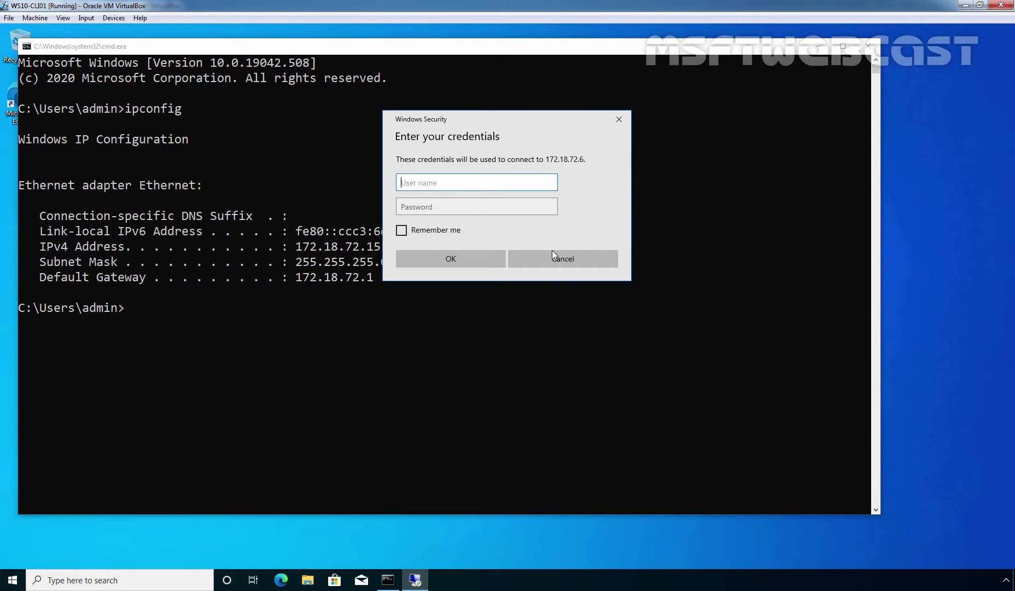
pyautogui.click(553, 253)
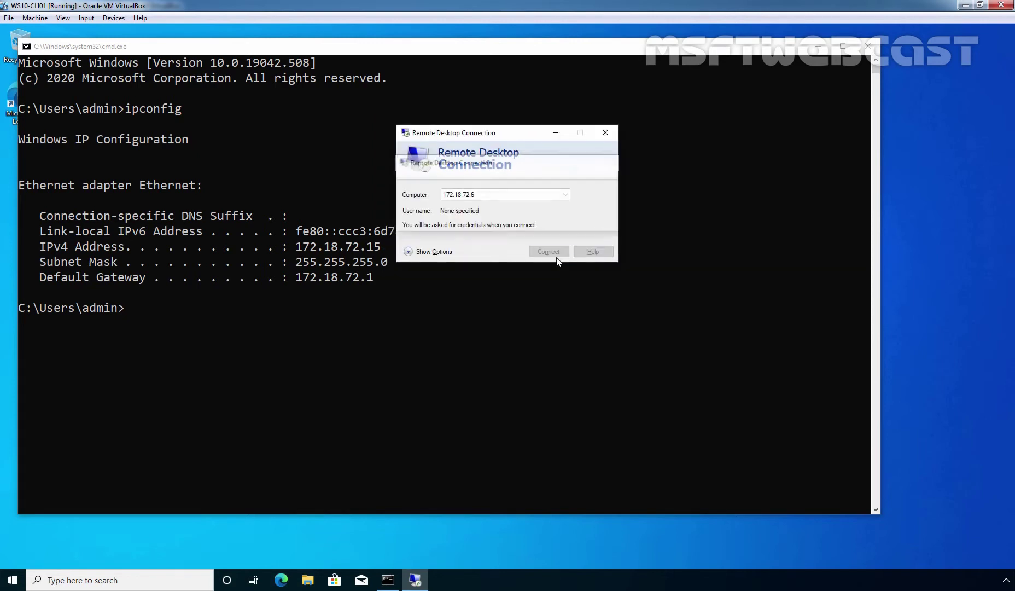
pyautogui.click(606, 133)
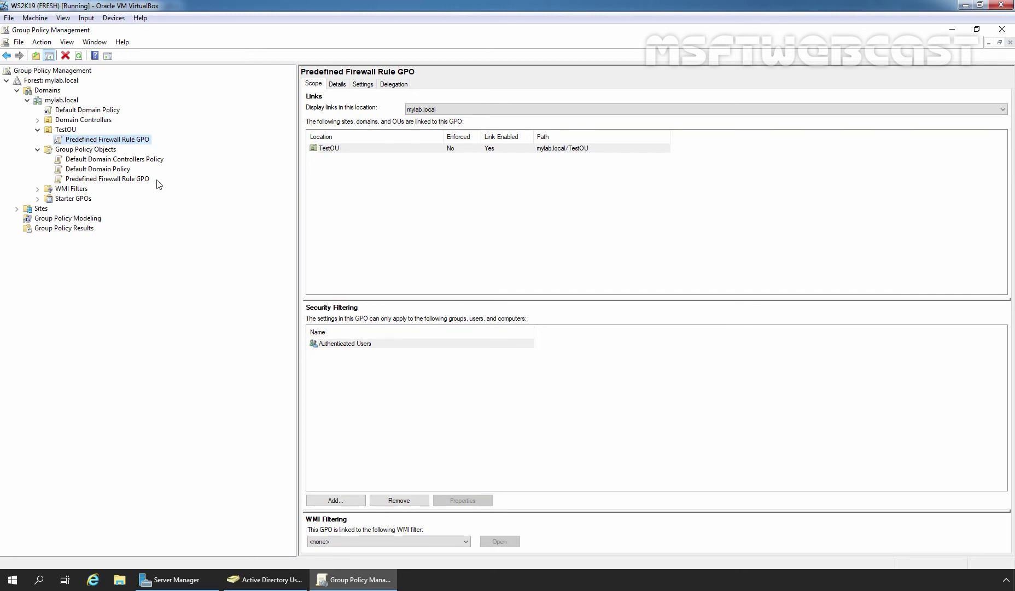
# Step: On WS2K19, open the Predefined Firewall Rule GPO for editing and expand its Windows Defender Firewall with Advanced Security node under computer Security Settings
pyautogui.rightClick(137, 145)
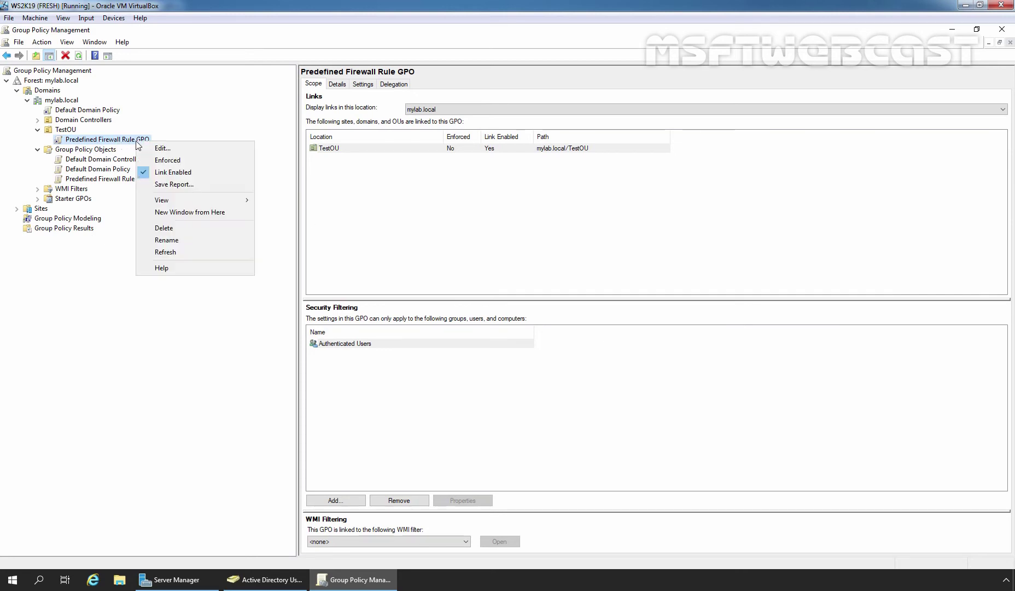
pyautogui.click(167, 148)
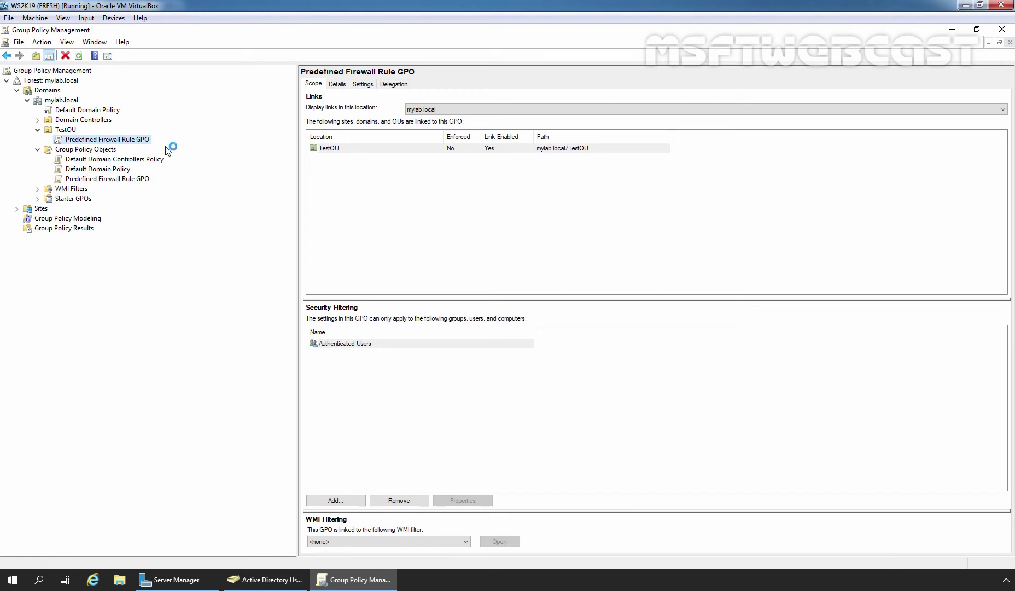
pyautogui.click(109, 127)
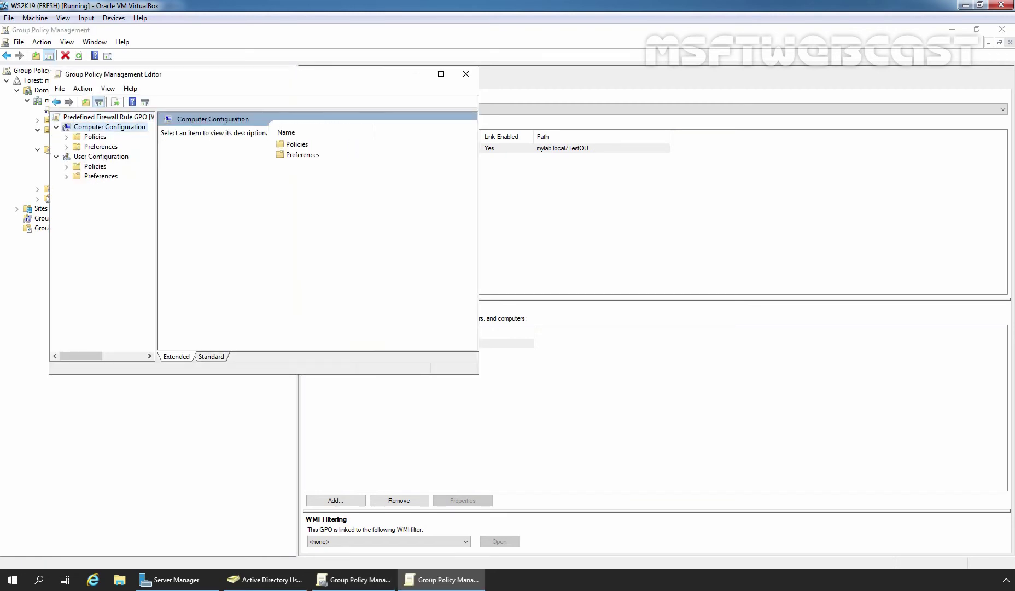
pyautogui.doubleClick(101, 139)
pyautogui.doubleClick(96, 157)
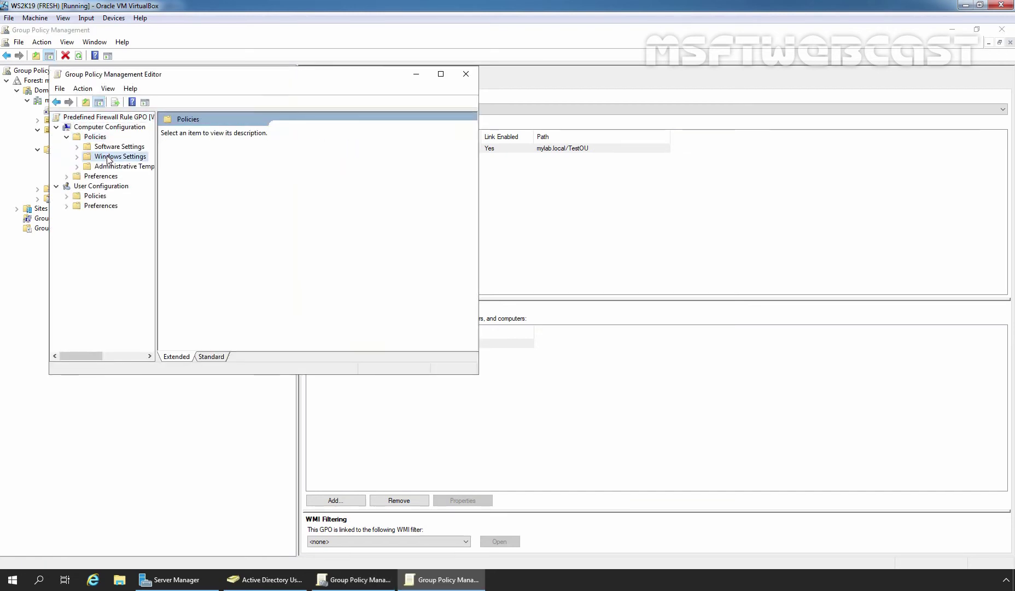
pyautogui.doubleClick(128, 196)
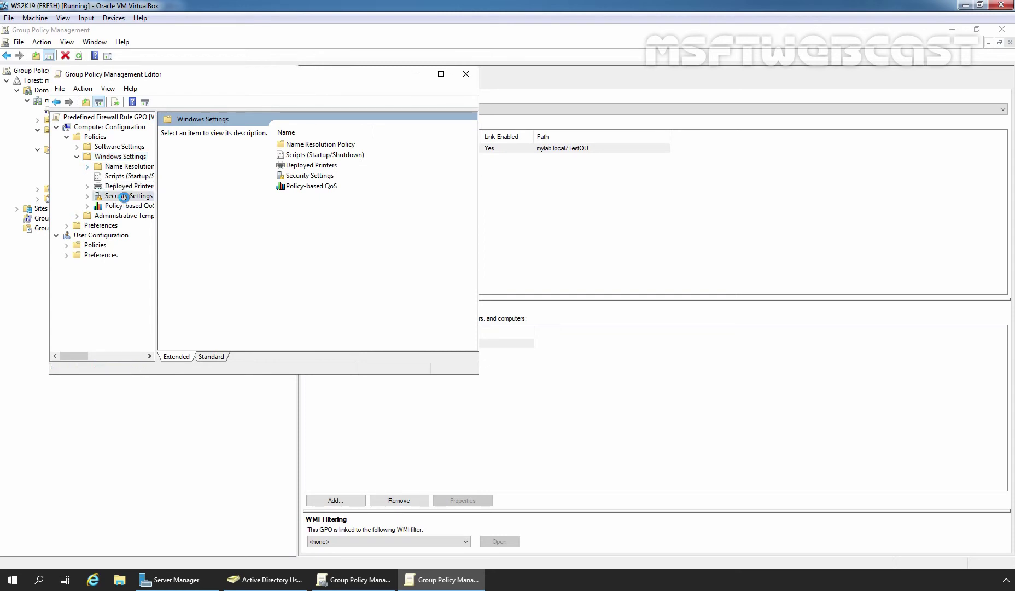
pyautogui.click(441, 73)
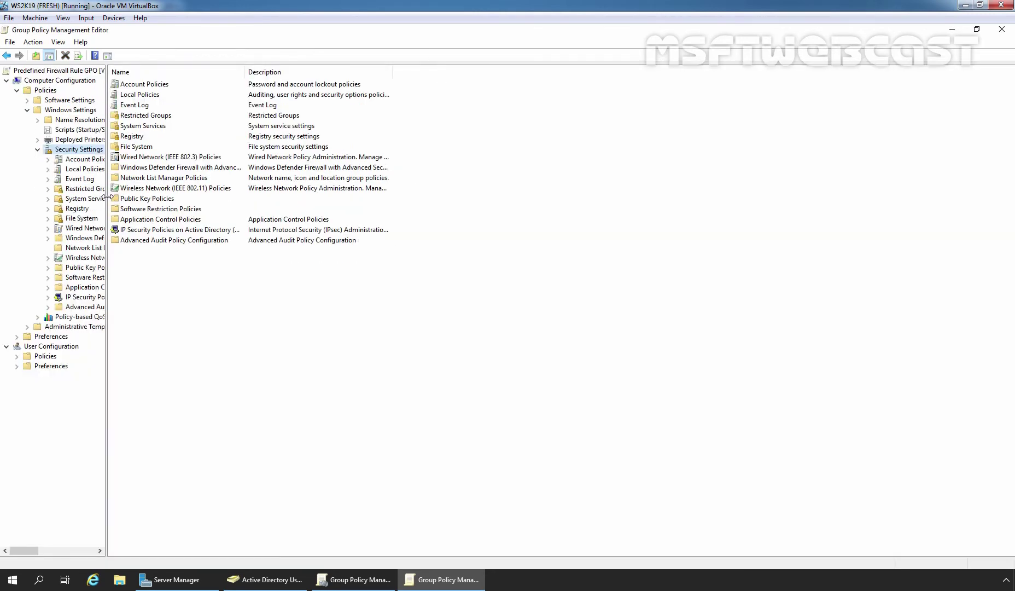
pyautogui.moveTo(106, 197); pyautogui.dragTo(348, 189)
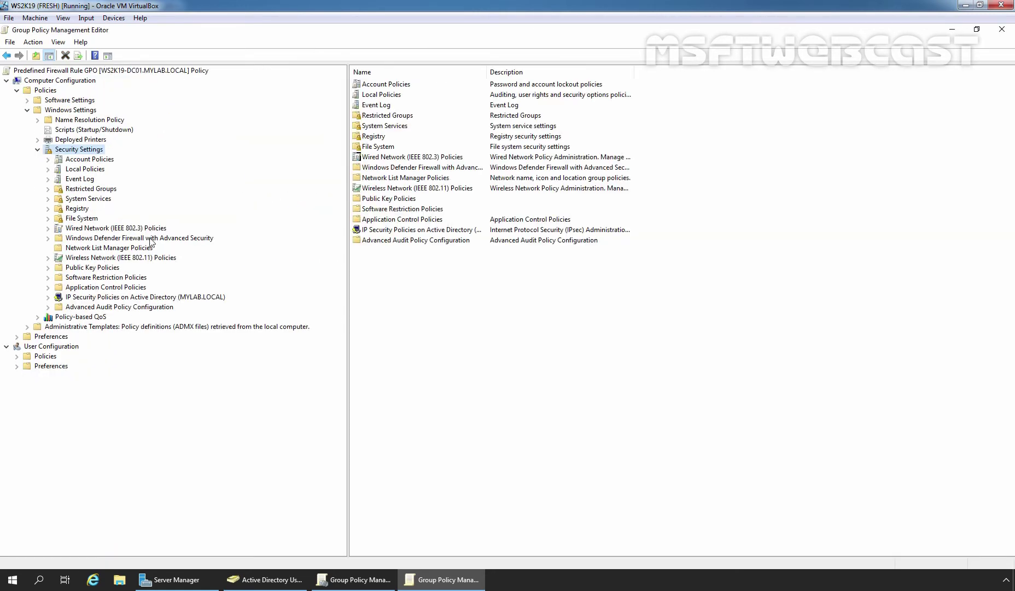
pyautogui.doubleClick(113, 238)
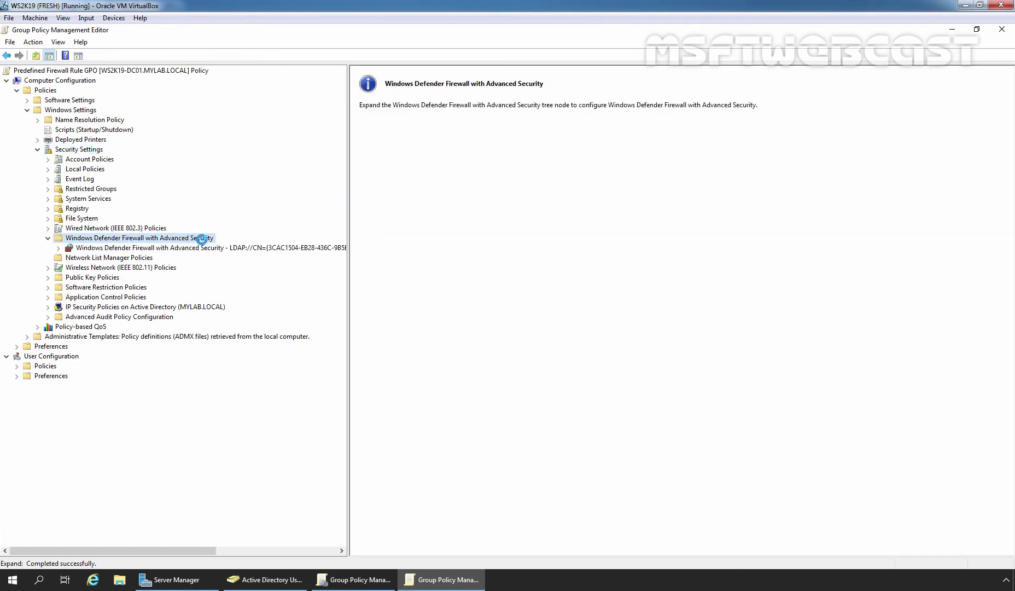
pyautogui.doubleClick(92, 251)
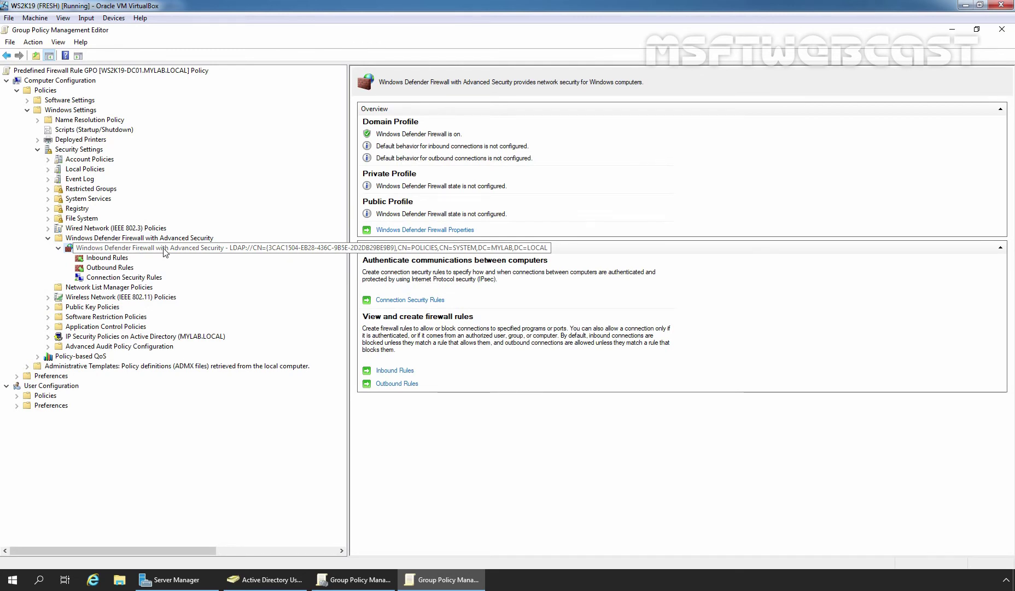
# Step: In the GPO's Windows Defender Firewall properties, set Apply local firewall rules to No for the Domain Profile
pyautogui.rightClick(164, 250)
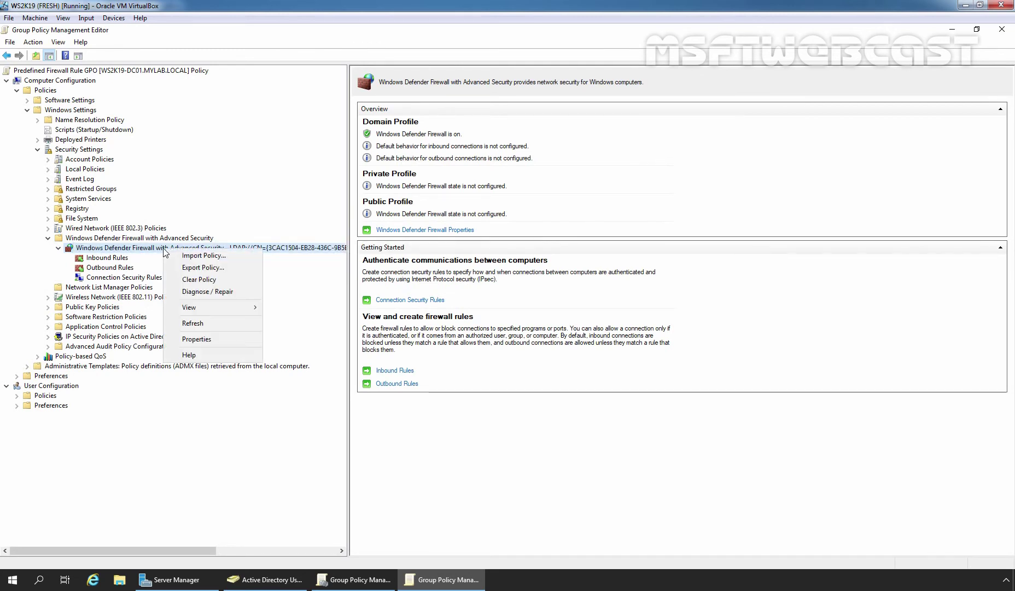
pyautogui.click(194, 340)
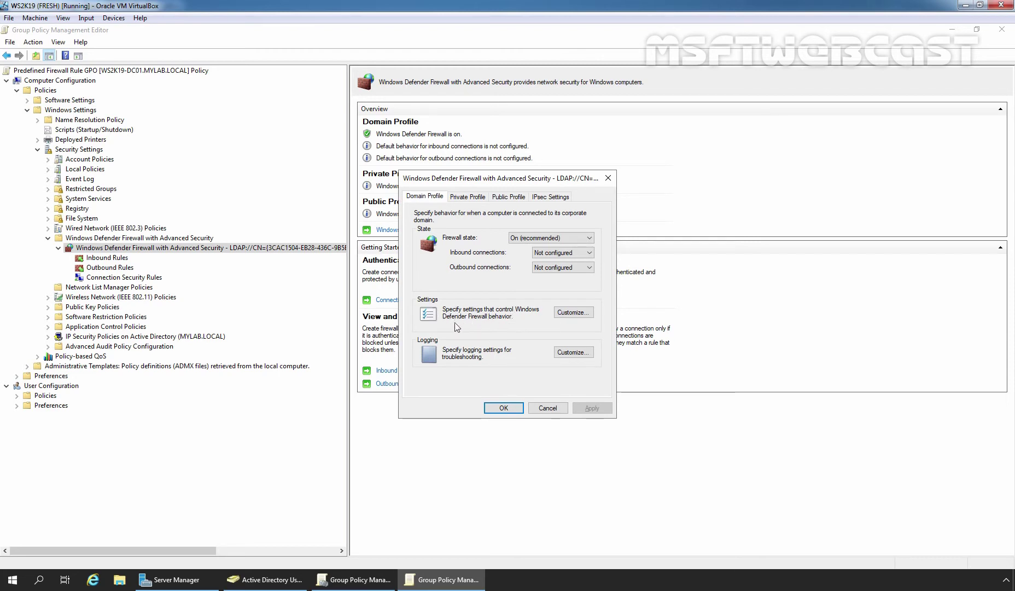
pyautogui.click(569, 315)
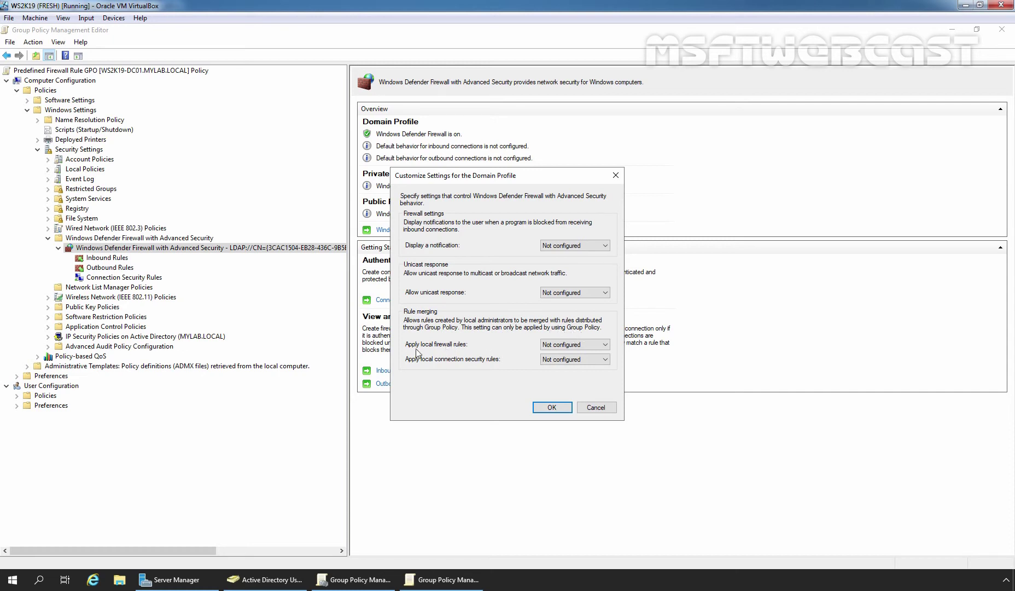
pyautogui.click(605, 344)
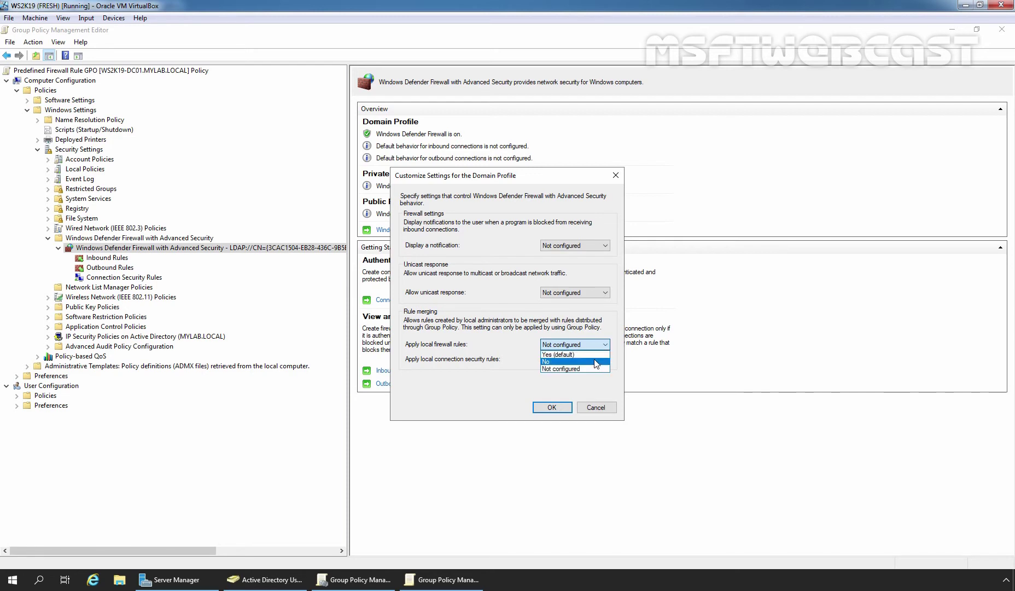
pyautogui.click(596, 362)
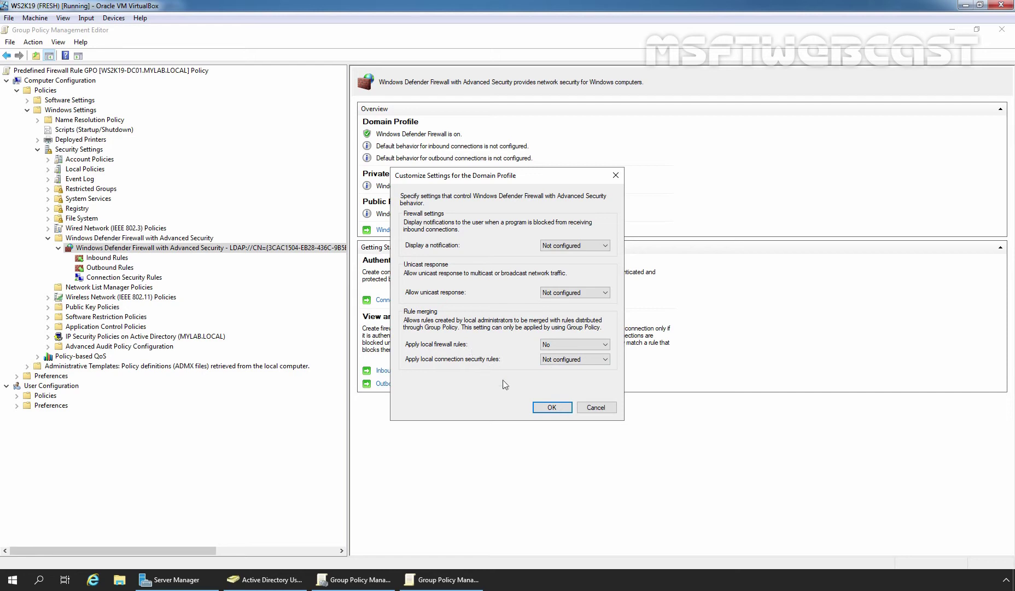
pyautogui.click(549, 407)
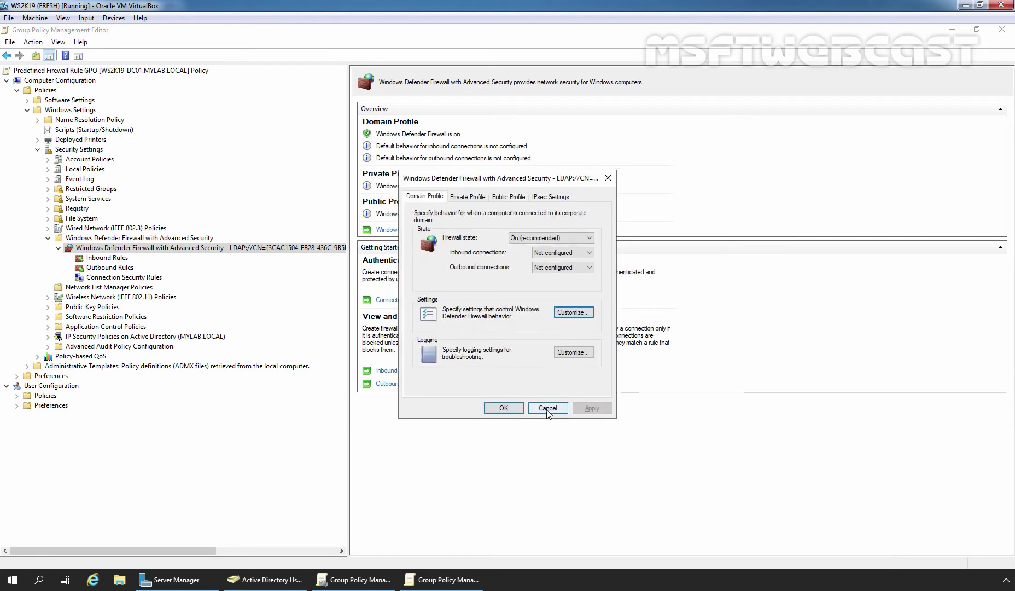
# Step: Accept the GPO's Windows Defender Firewall properties and close the policy editor
pyautogui.click(504, 410)
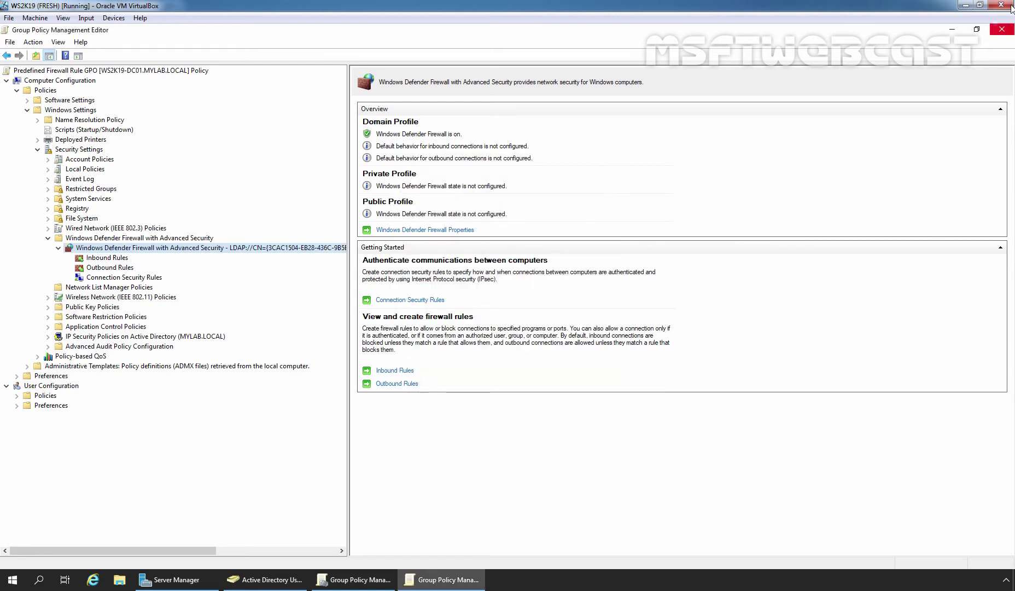
pyautogui.click(1001, 29)
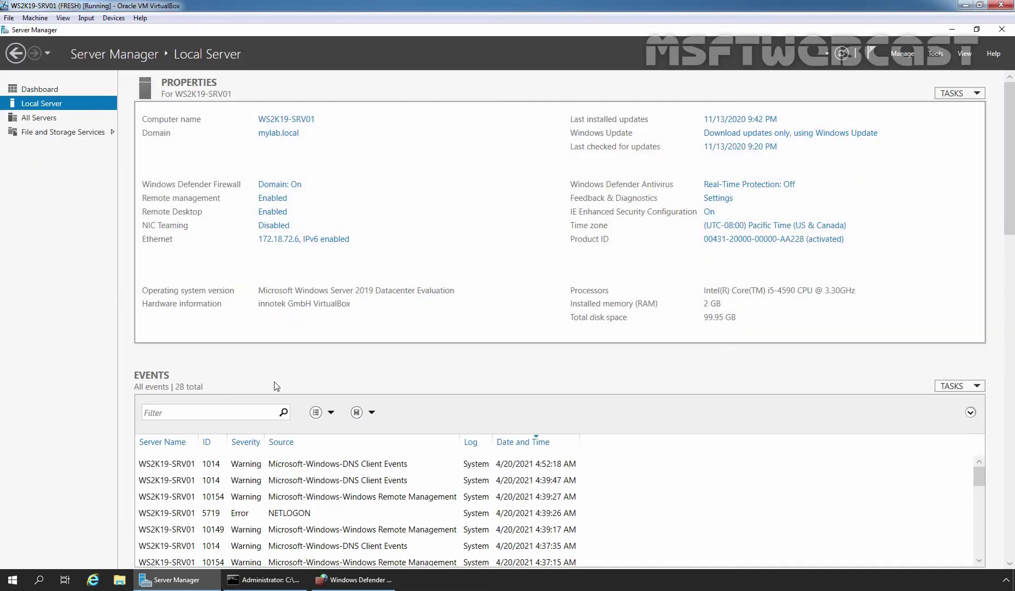
# Step: On WS2K19-SRV01, run gpupdate /force twice in the open Command Prompt to apply the changed policy
pyautogui.click(266, 580)
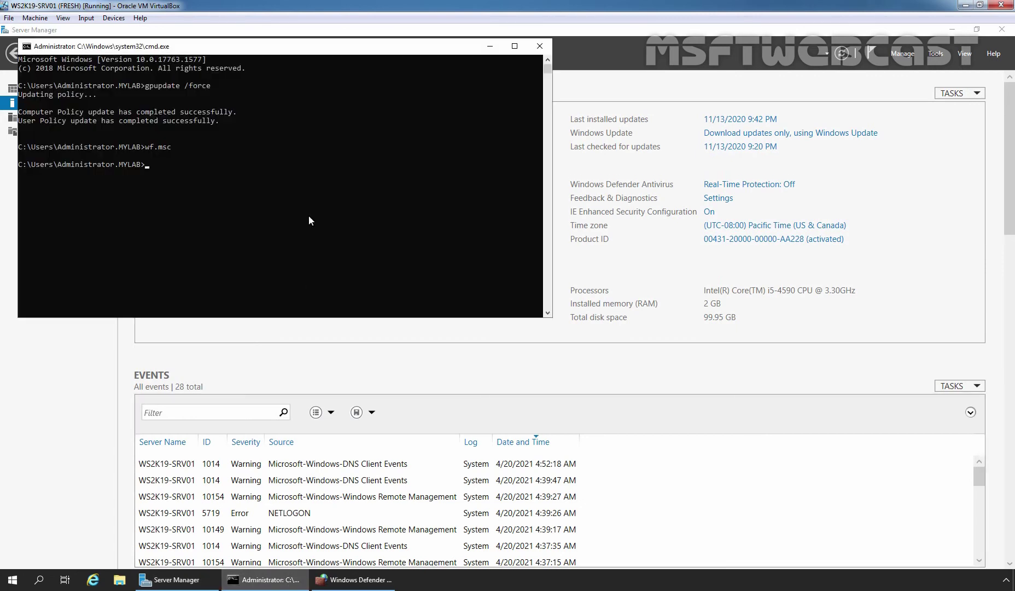
pyautogui.press('Up')
pyautogui.press('Up')
pyautogui.press('Return')
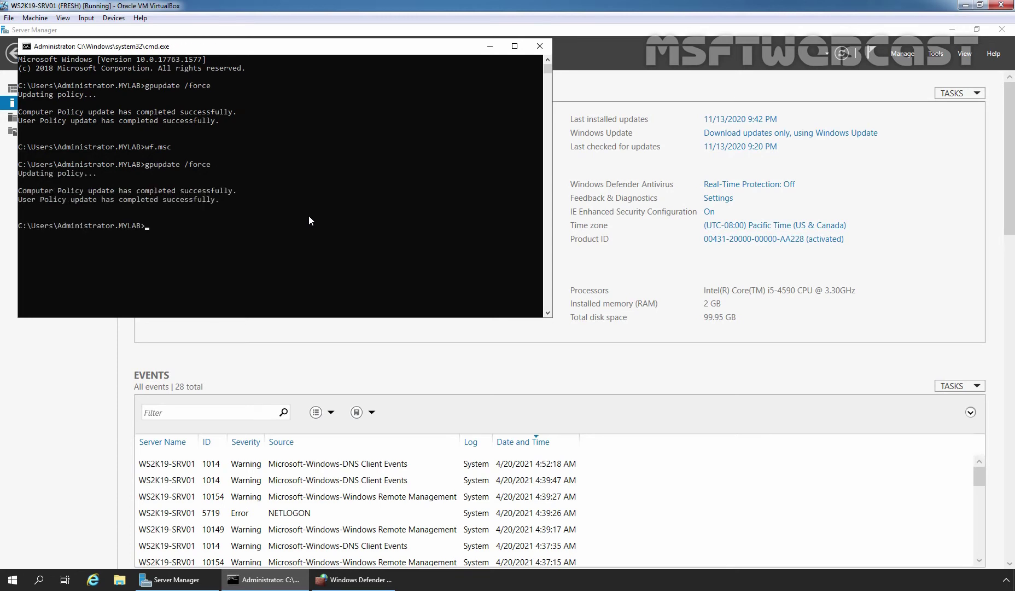
pyautogui.press('Up')
pyautogui.press('Return')
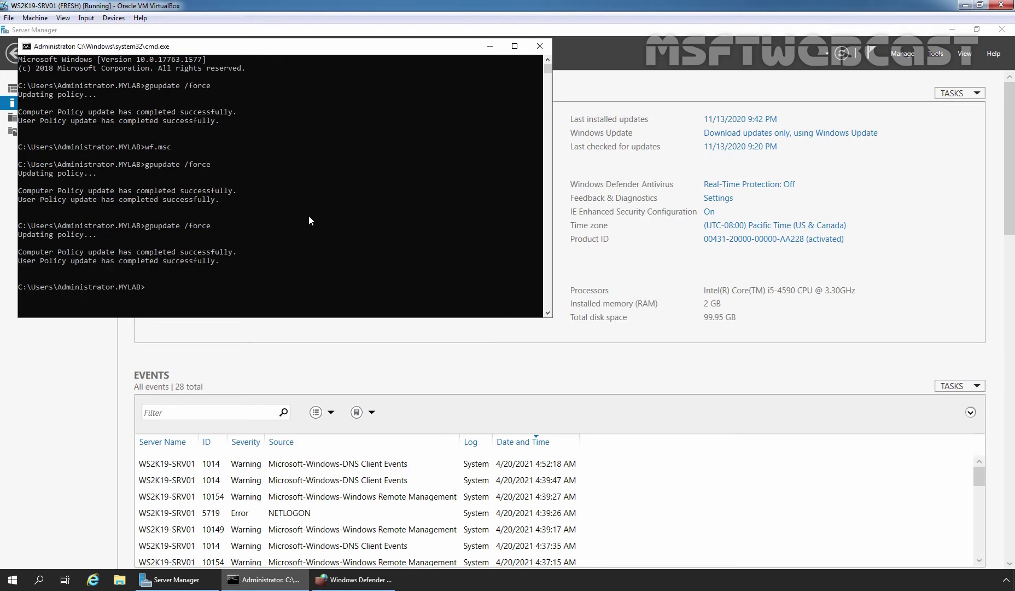
# Step: Launch firewall.cpl on WS2K19-SRV01 and open the list of apps and features allowed through Windows Defender Firewall
pyautogui.press('super+r')
pyautogui.write('firewa')
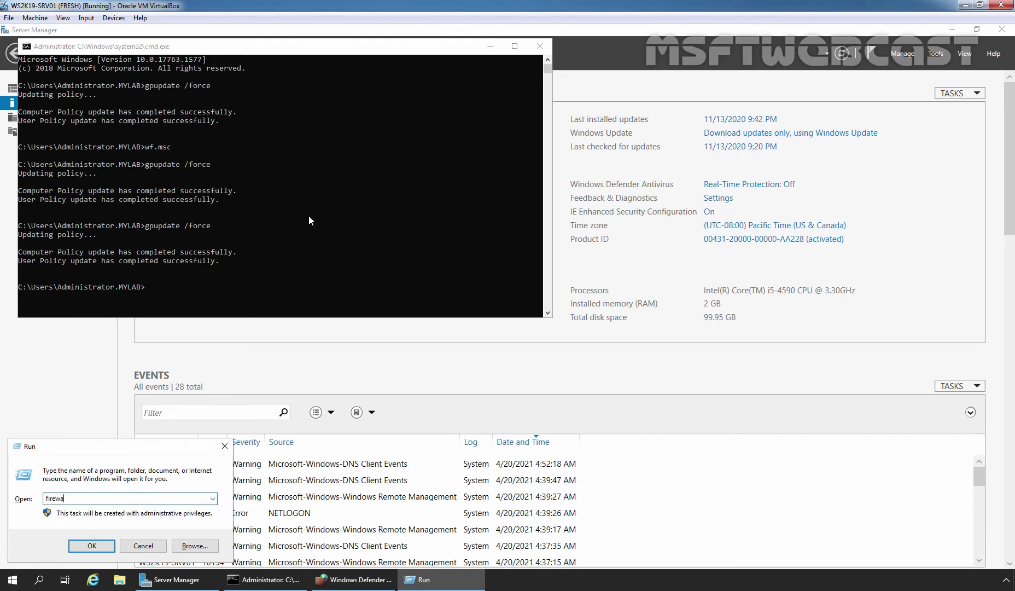
pyautogui.write('ll.cpl')
pyautogui.press('Return')
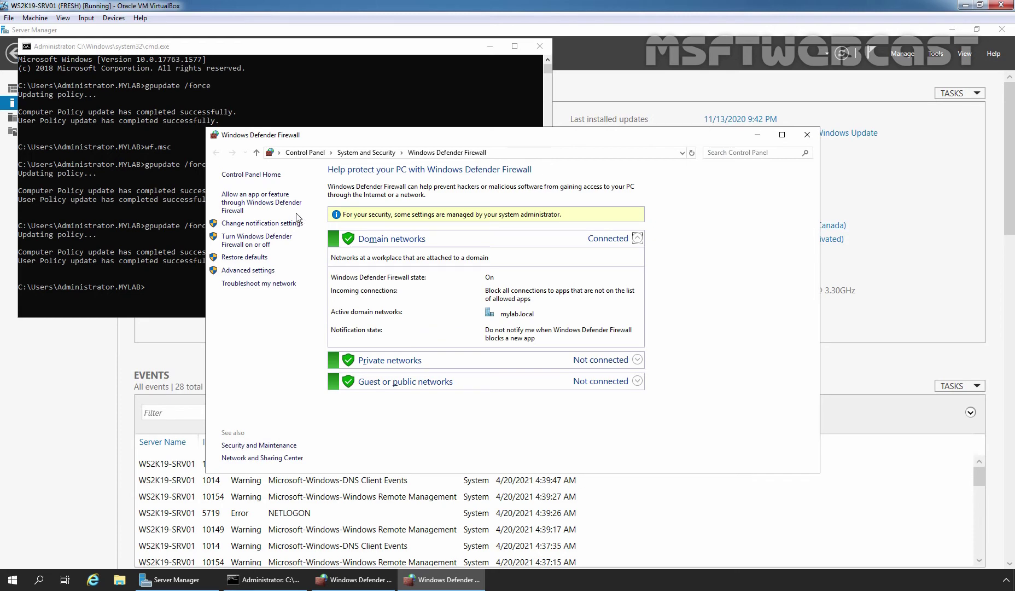
pyautogui.click(248, 205)
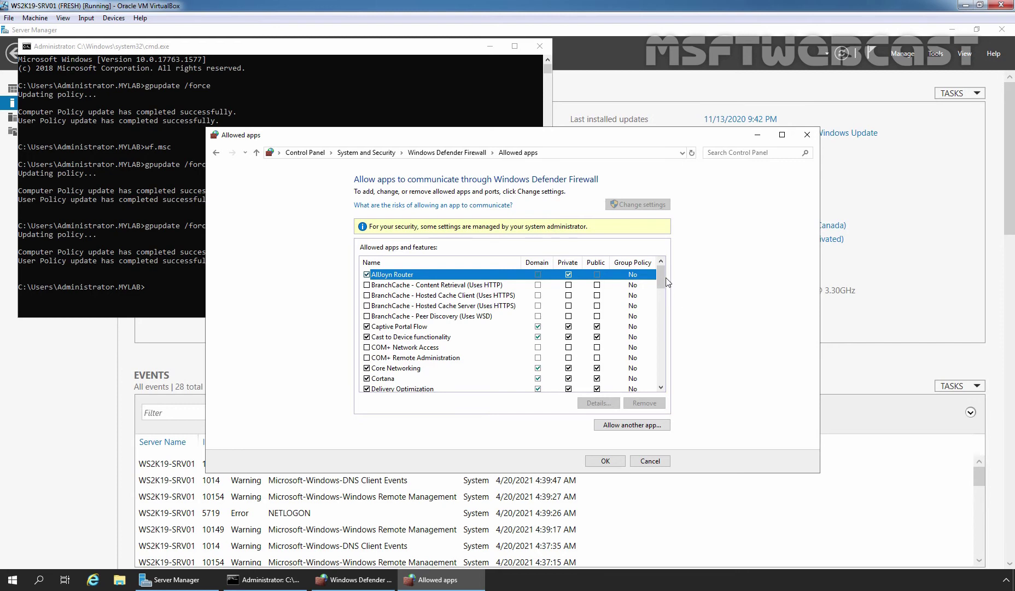
# Step: Examine the Remote Desktop entries and their Group Policy status in the allowed apps list, then close the window
pyautogui.click(660, 388)
pyautogui.click(660, 388)
pyautogui.click(661, 388)
pyautogui.click(661, 387)
pyautogui.click(661, 388)
pyautogui.click(661, 388)
pyautogui.click(661, 388)
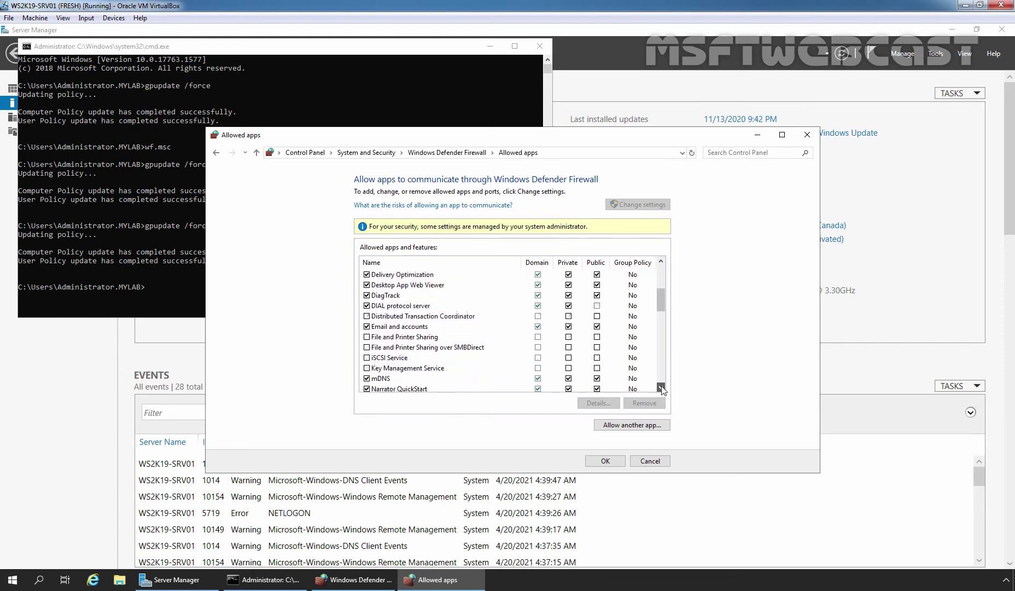
pyautogui.click(661, 387)
pyautogui.click(661, 387)
pyautogui.click(660, 388)
pyautogui.click(661, 388)
pyautogui.click(661, 388)
pyautogui.click(660, 388)
pyautogui.click(661, 388)
pyautogui.click(661, 388)
pyautogui.click(661, 388)
pyautogui.click(661, 388)
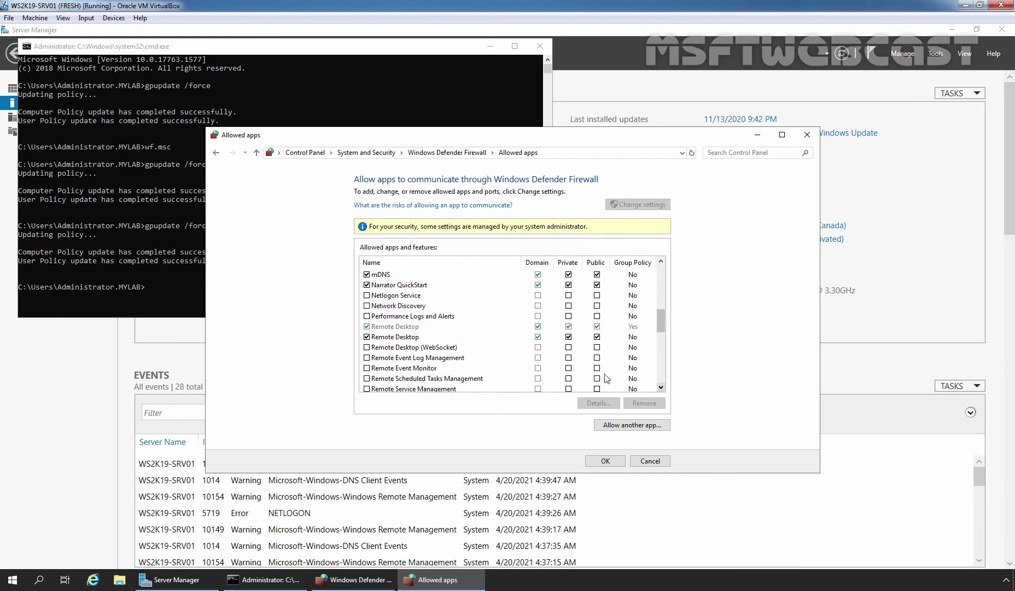
pyautogui.click(398, 327)
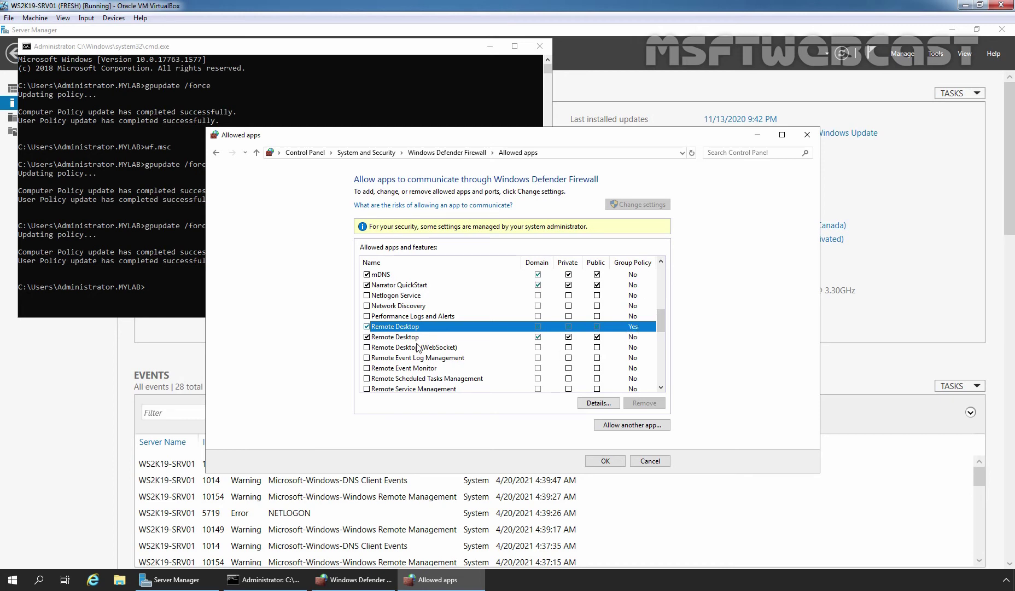
pyautogui.click(604, 461)
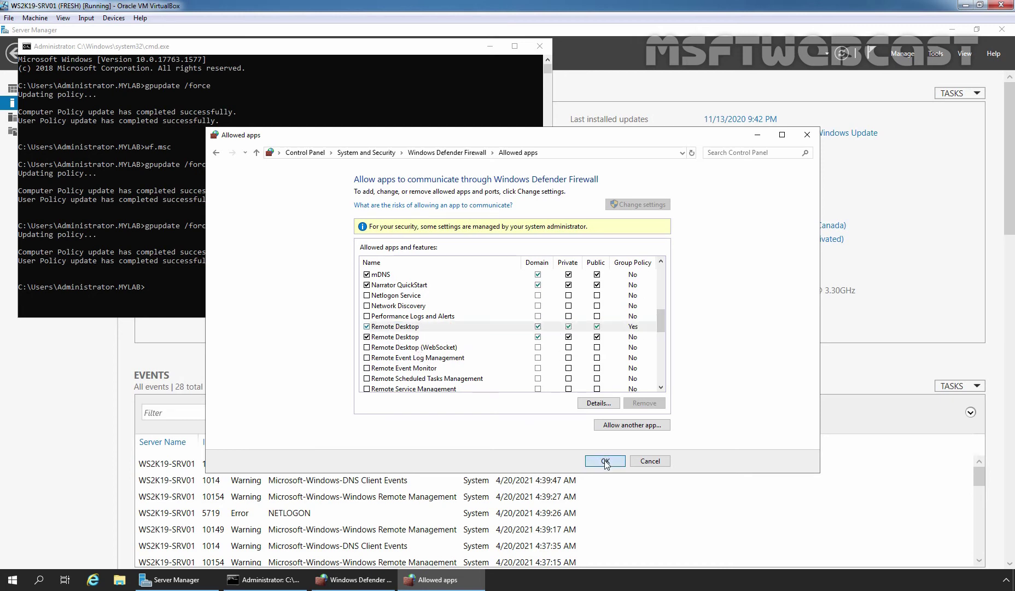
pyautogui.hotkey('alt', 'F4')
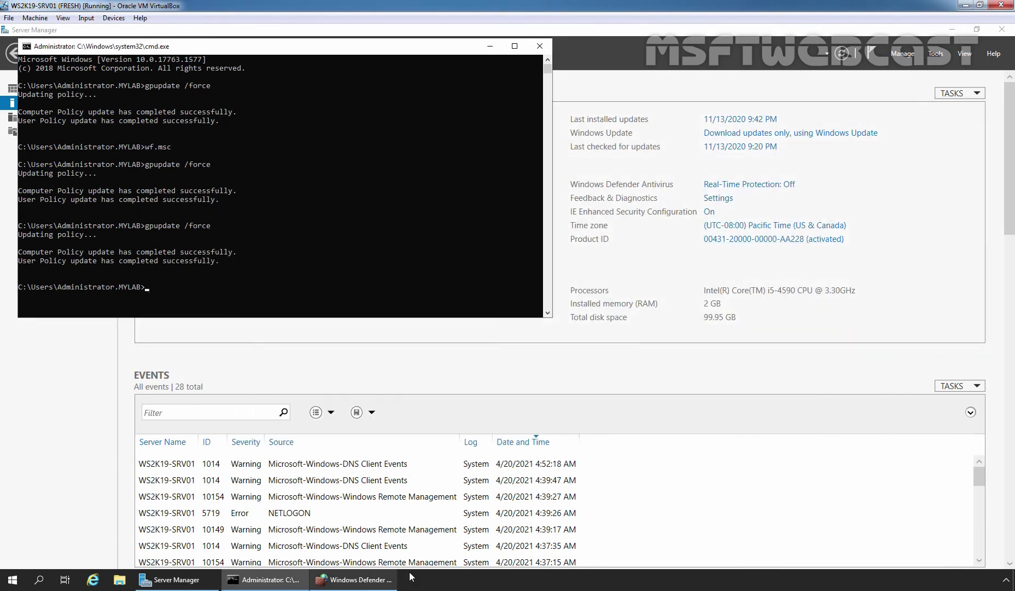
# Step: Refresh the Inbound Rules in Windows Defender Firewall with Advanced Security and compare the remote addresses of the two Remote Desktop - Shadow (TCP-In) rules
pyautogui.click(372, 583)
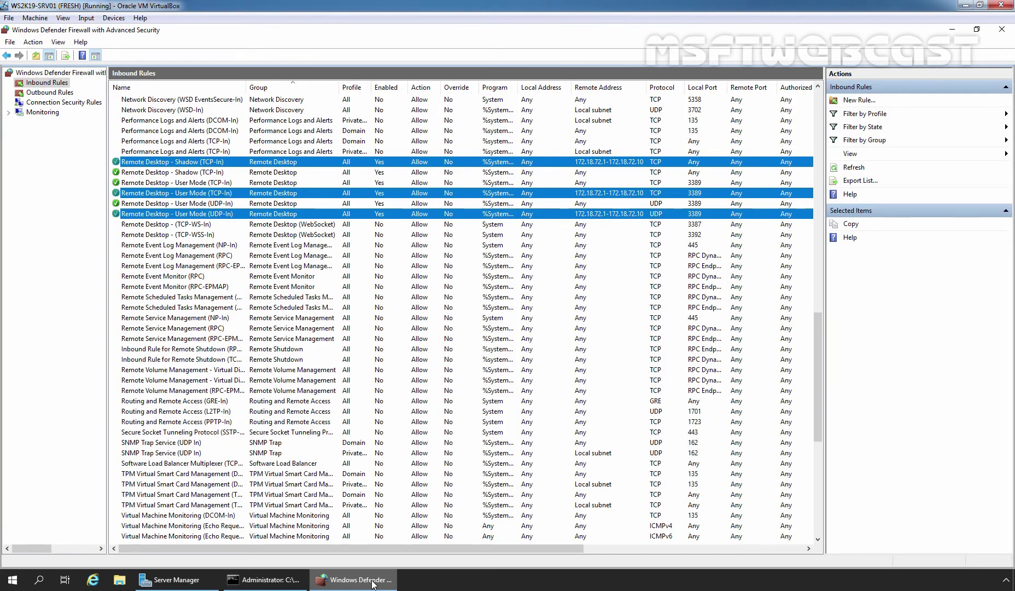
pyautogui.click(57, 83)
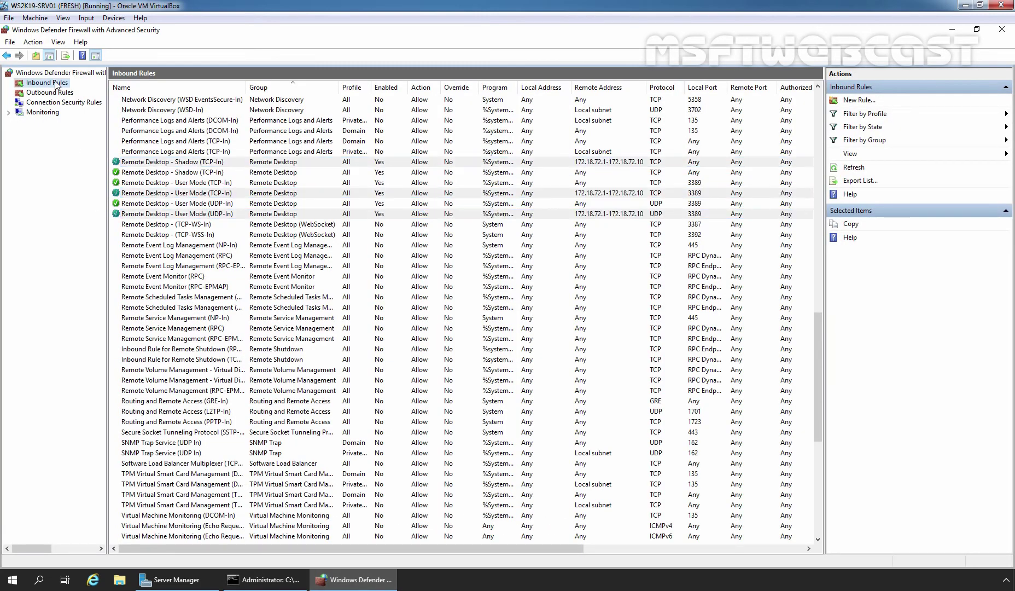
pyautogui.click(857, 171)
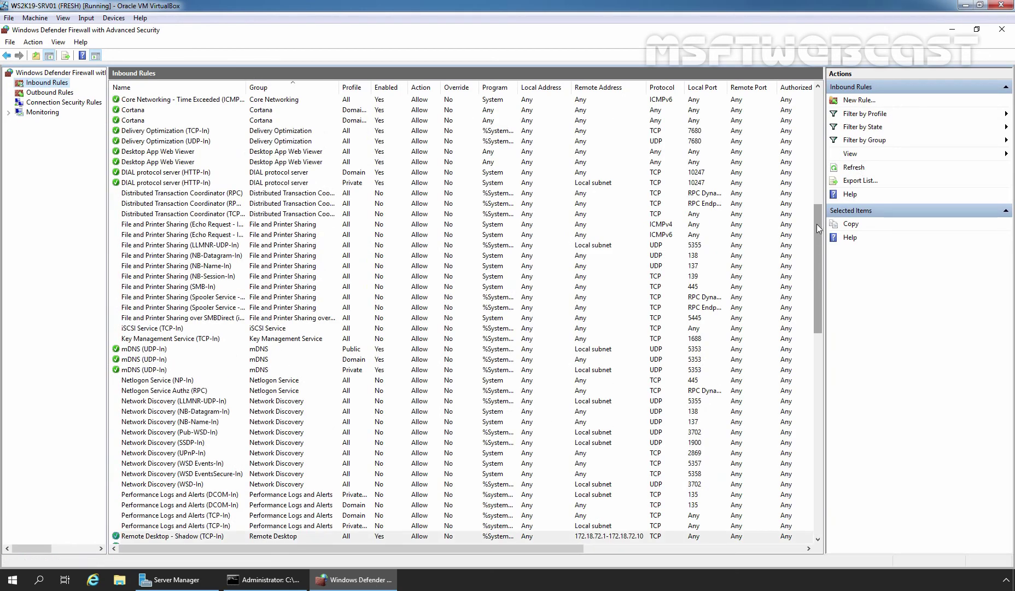
pyautogui.moveTo(818, 219); pyautogui.dragTo(815, 305)
pyautogui.click(230, 236)
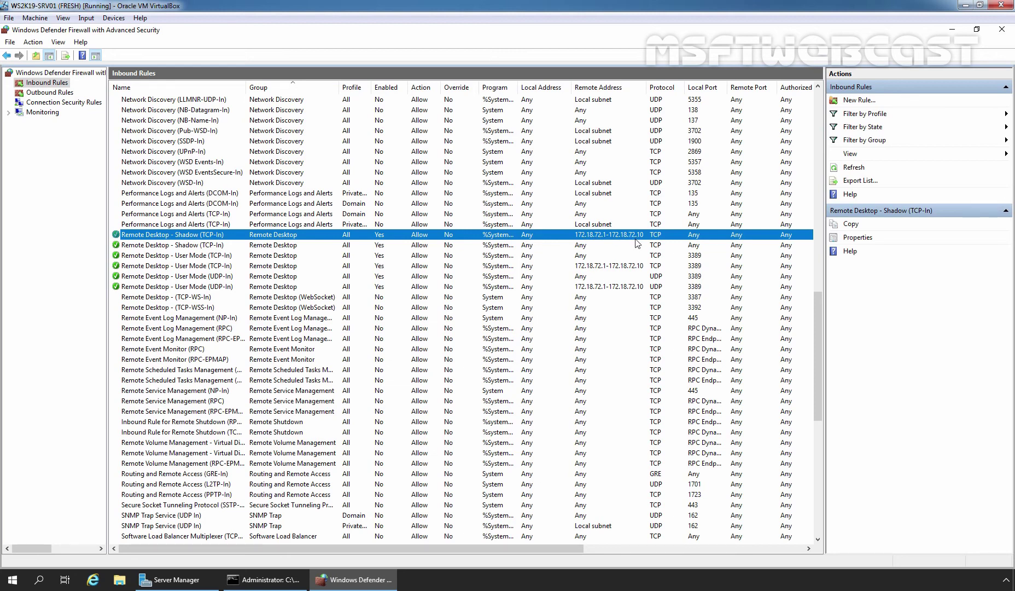
pyautogui.click(583, 245)
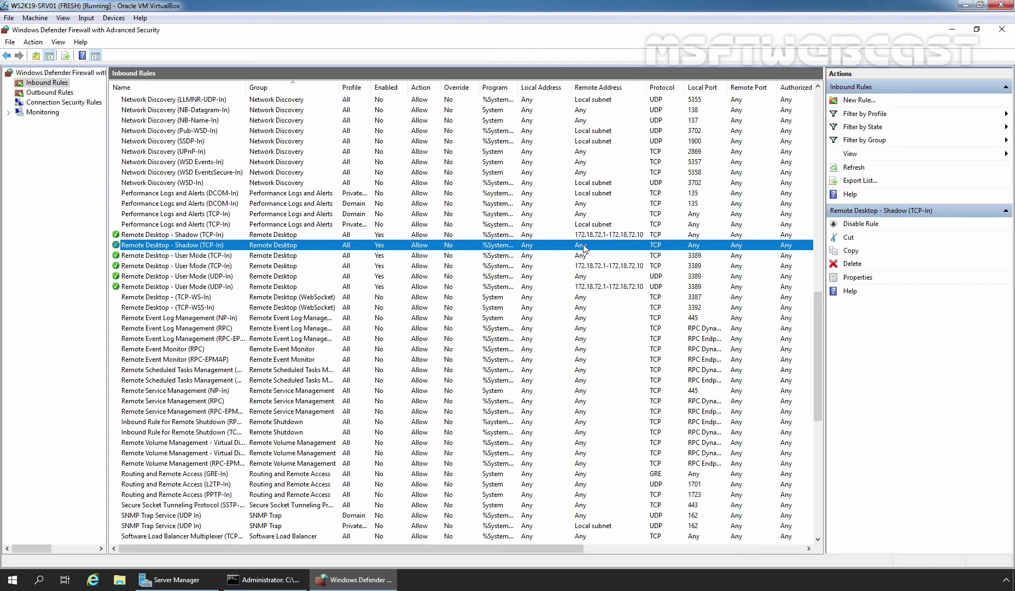
# Step: On WS10-CLI01, launch mstsc and test a Remote Desktop connection to 172.18.72.6
pyautogui.hotkey('alt', 'Tab')
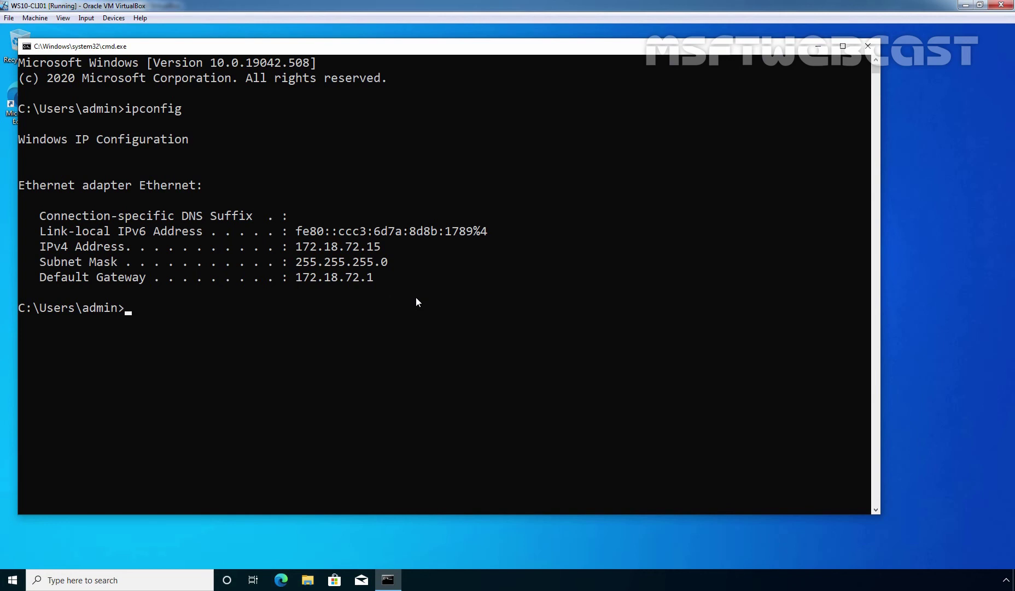
pyautogui.press('super+r')
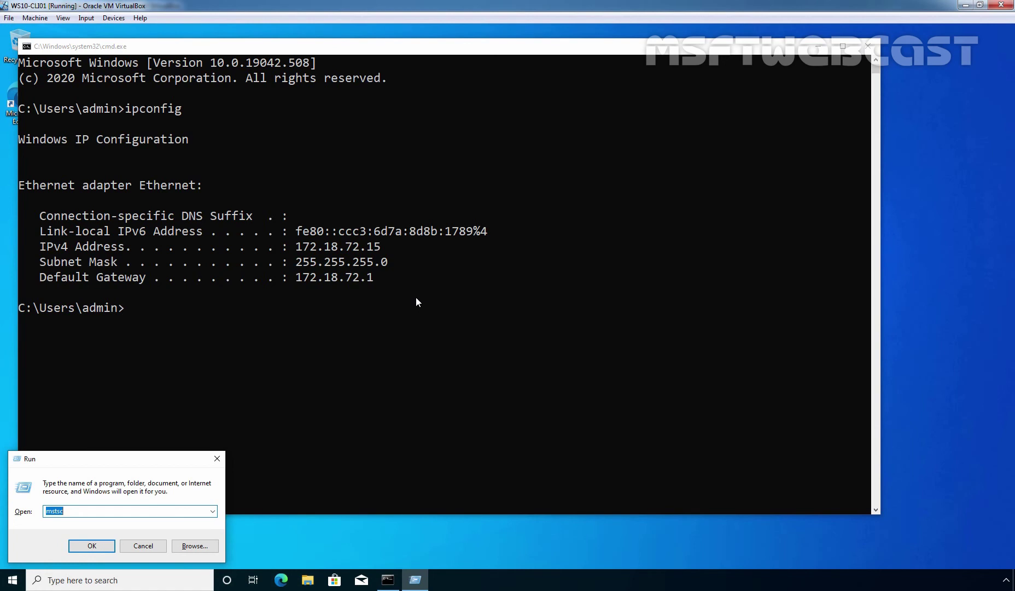
pyautogui.press('Return')
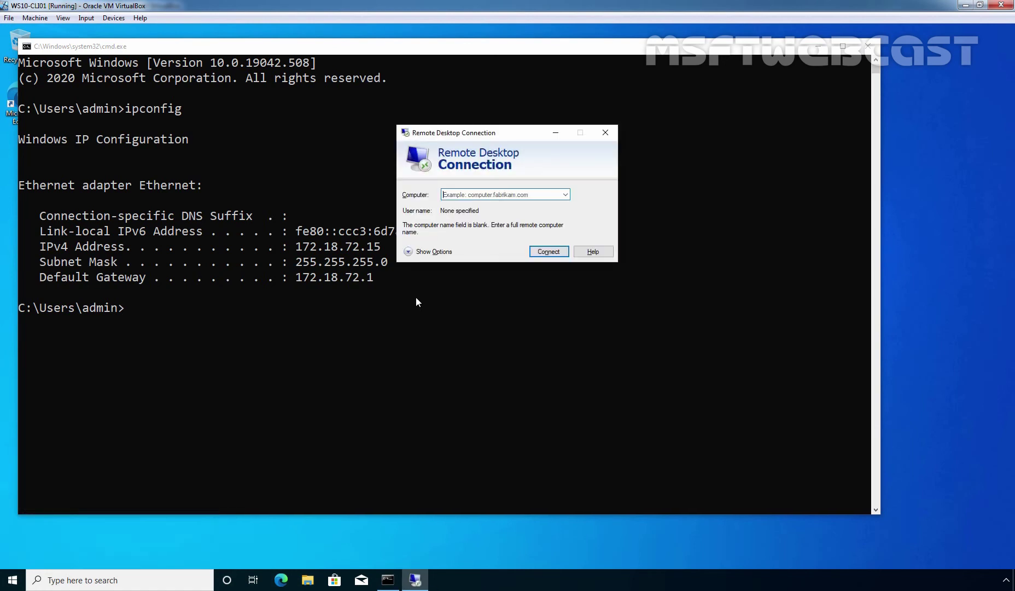
pyautogui.write('172.18')
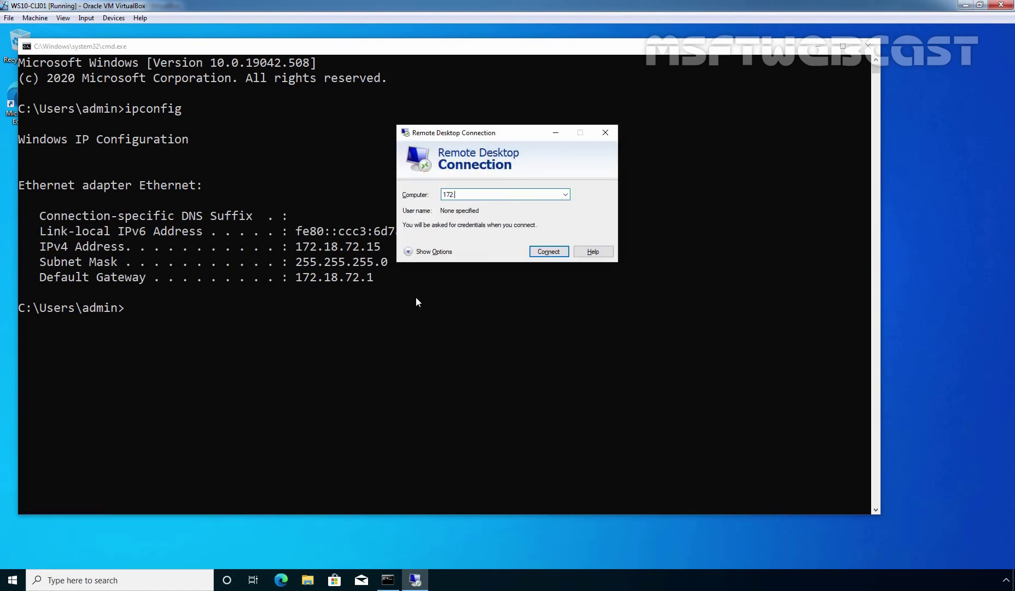
pyautogui.write('.72.6')
pyautogui.press('Return')
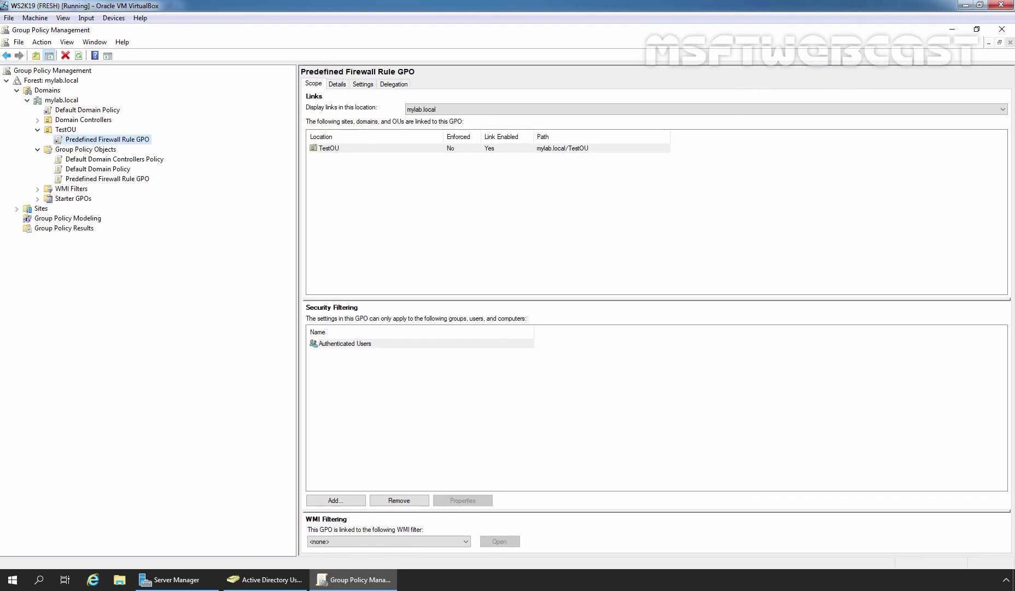
# Step: On WS2K19, bring up Server Manager, launch mstsc and test a Remote Desktop connection to 172.18.72.6
pyautogui.click(187, 578)
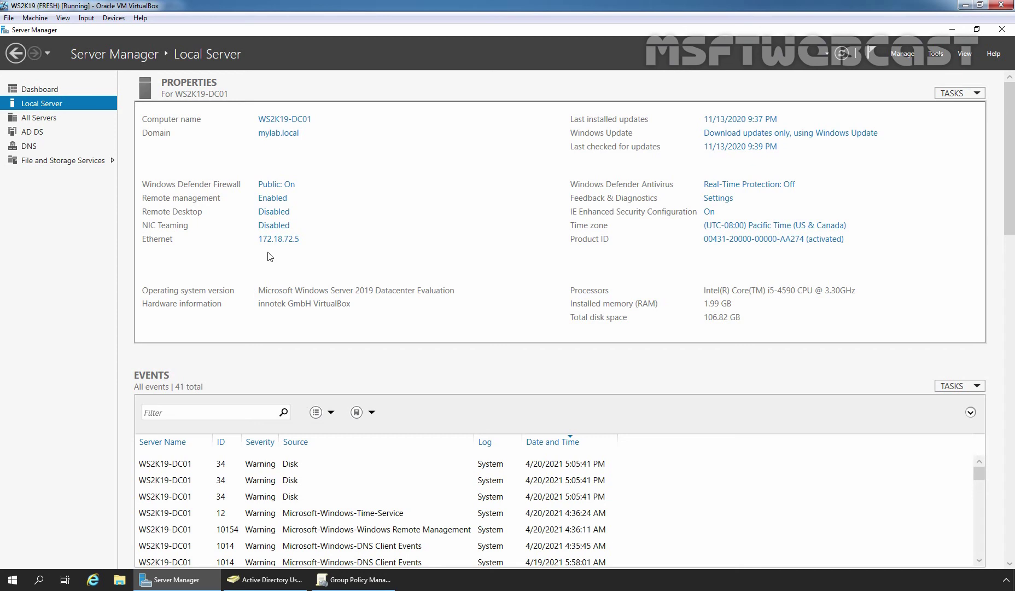
pyautogui.press('super+r')
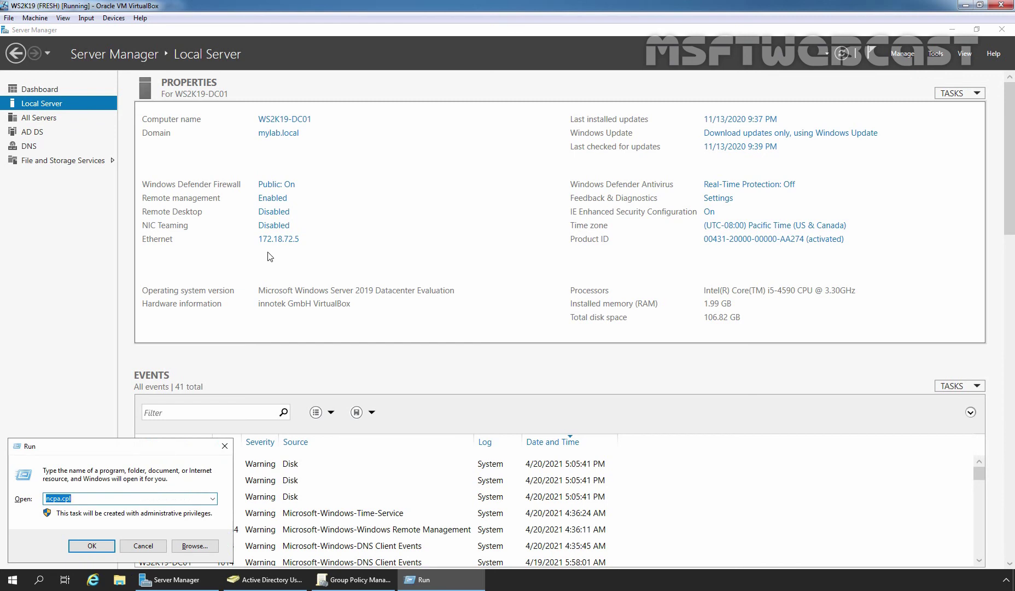
pyautogui.write('mstsc')
pyautogui.press('Return')
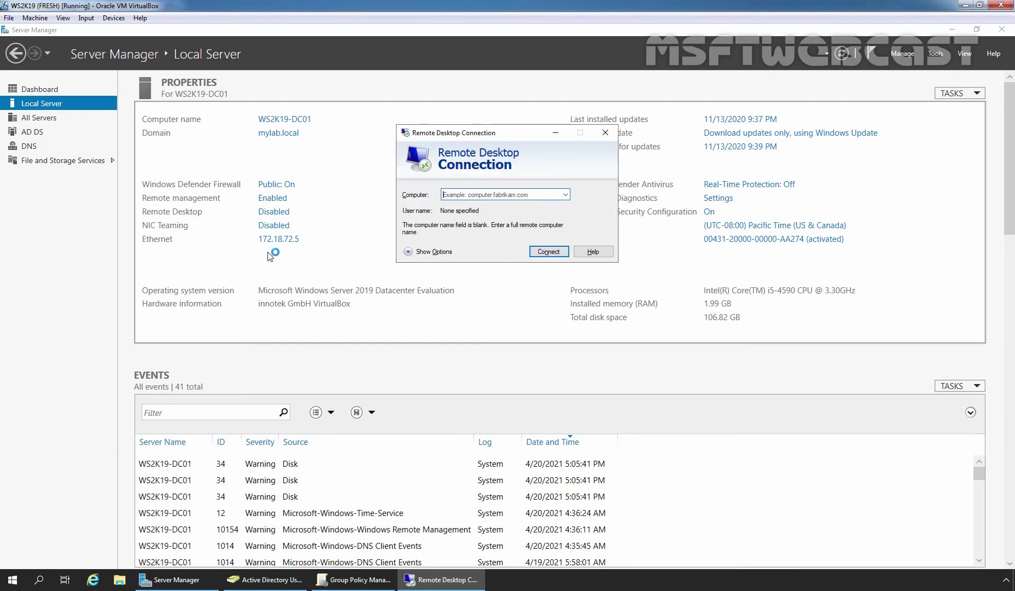
pyautogui.write('172.1')
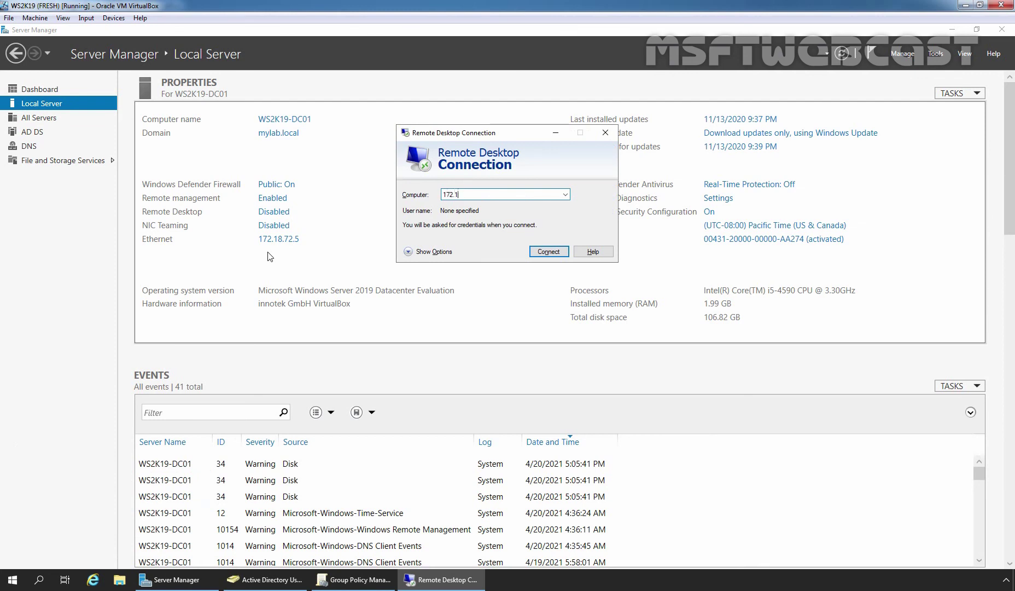
pyautogui.write('8.72.6')
pyautogui.press('Return')
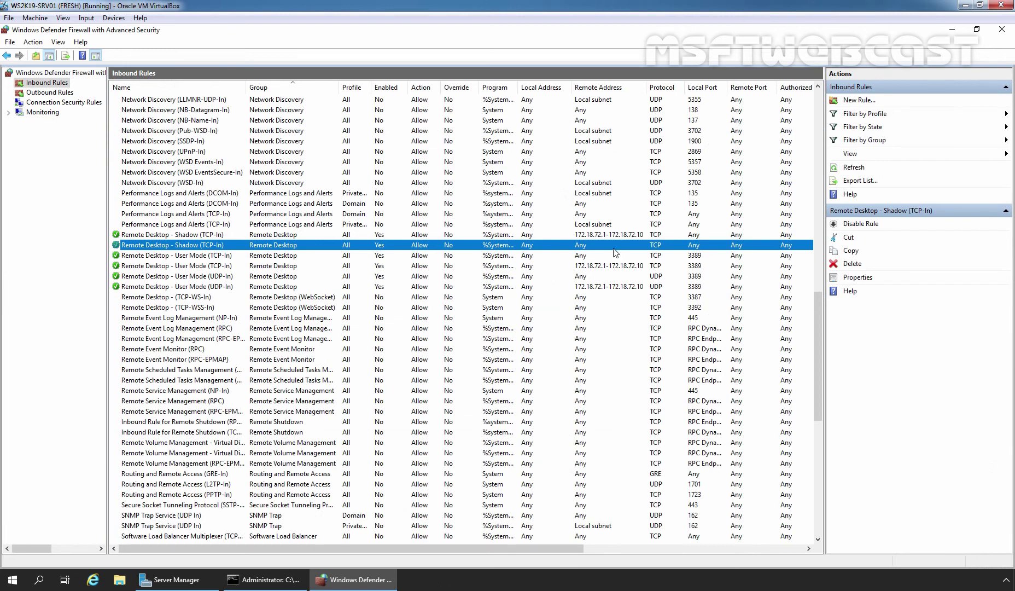
# Step: Check the GPO-deployed Remote Desktop - Shadow (TCP-In) rule's remote addresses on WS2K19-SRV01, then cancel the credentials request on WS2K19 and close the client
pyautogui.click(591, 236)
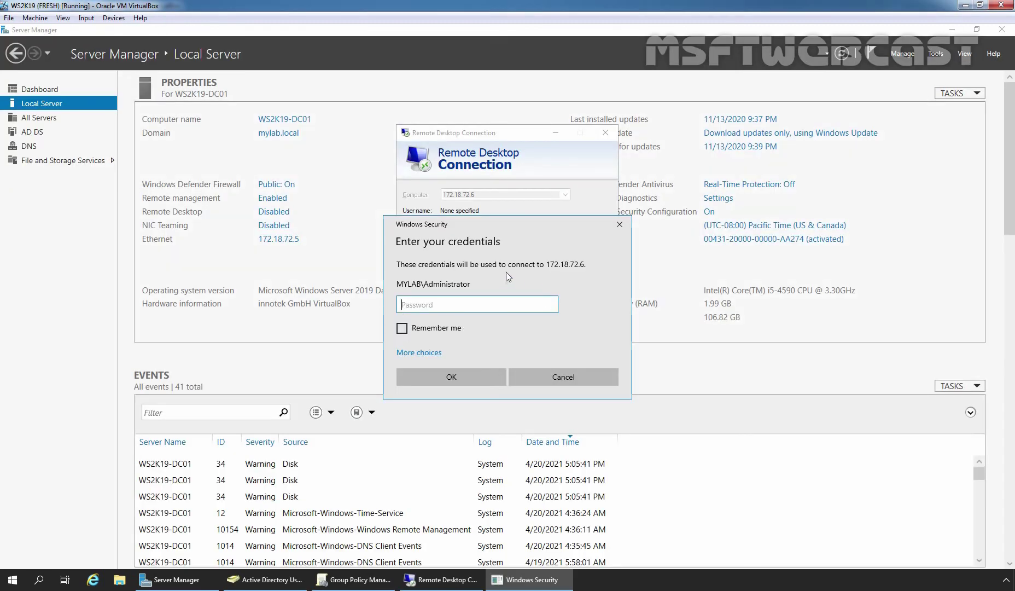
pyautogui.click(571, 378)
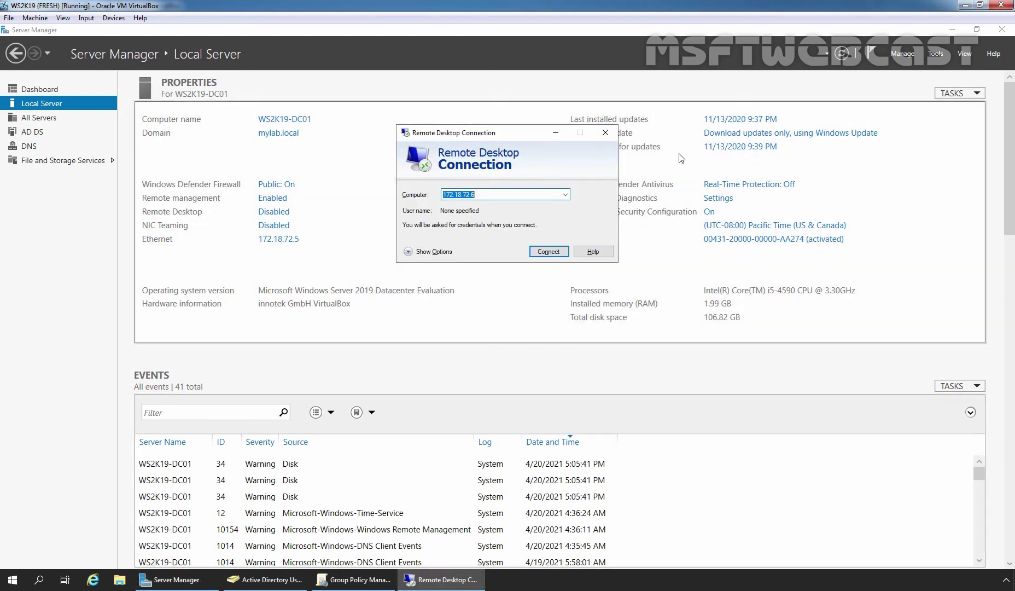
pyautogui.click(605, 133)
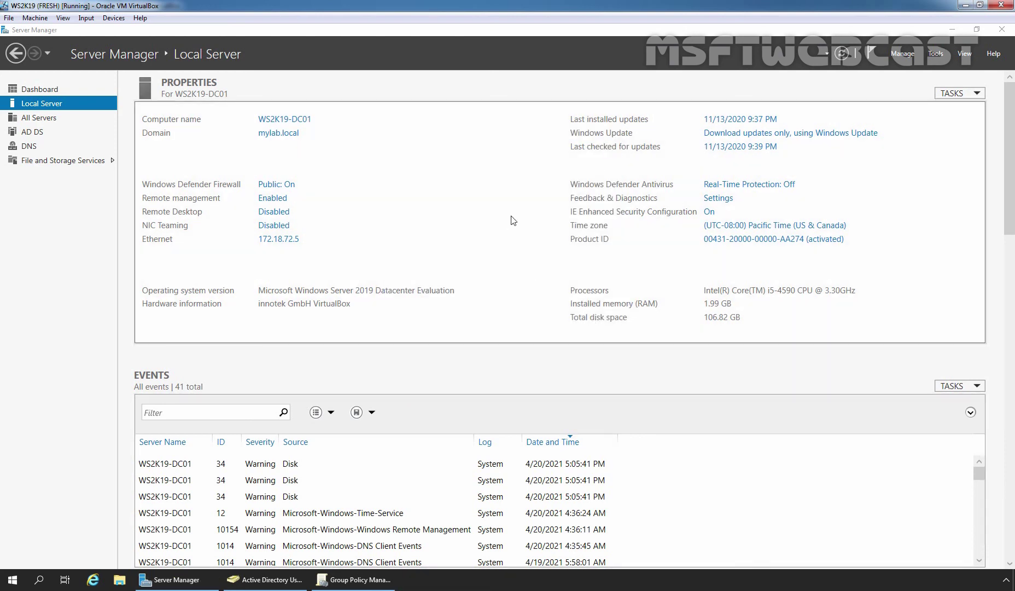